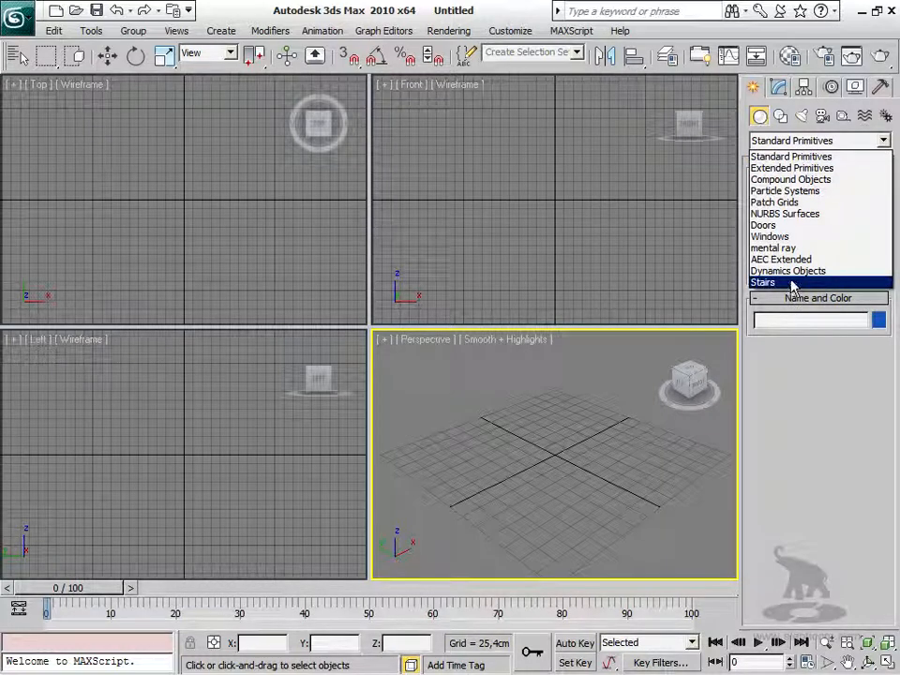
Enlarge the Perspective viewport and create a Dynamics Objects damper with a base diameter of about 58 cm on the grid
click(796, 272)
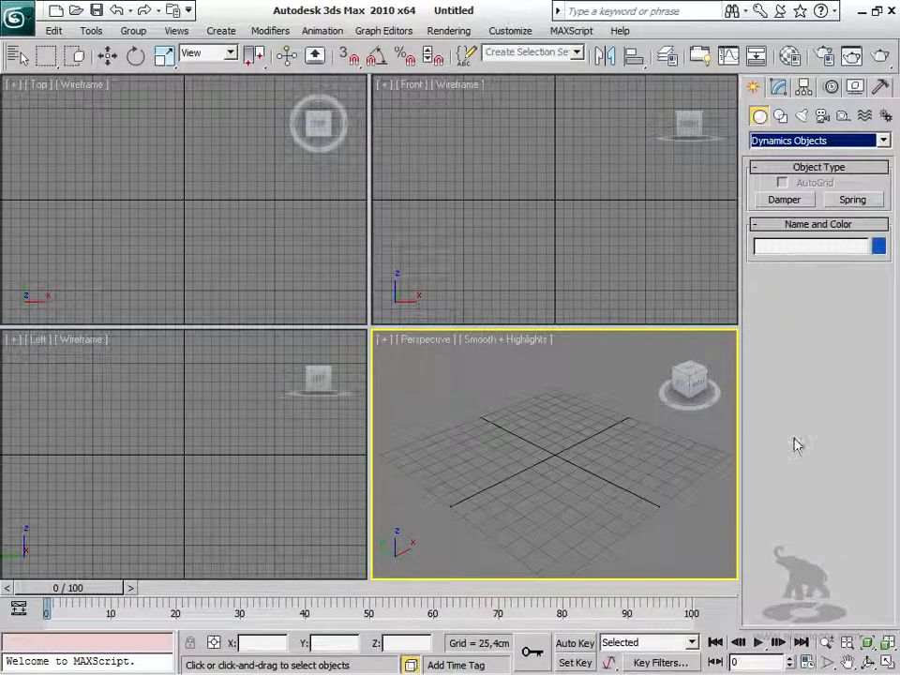
drag(366, 328, 170, 96)
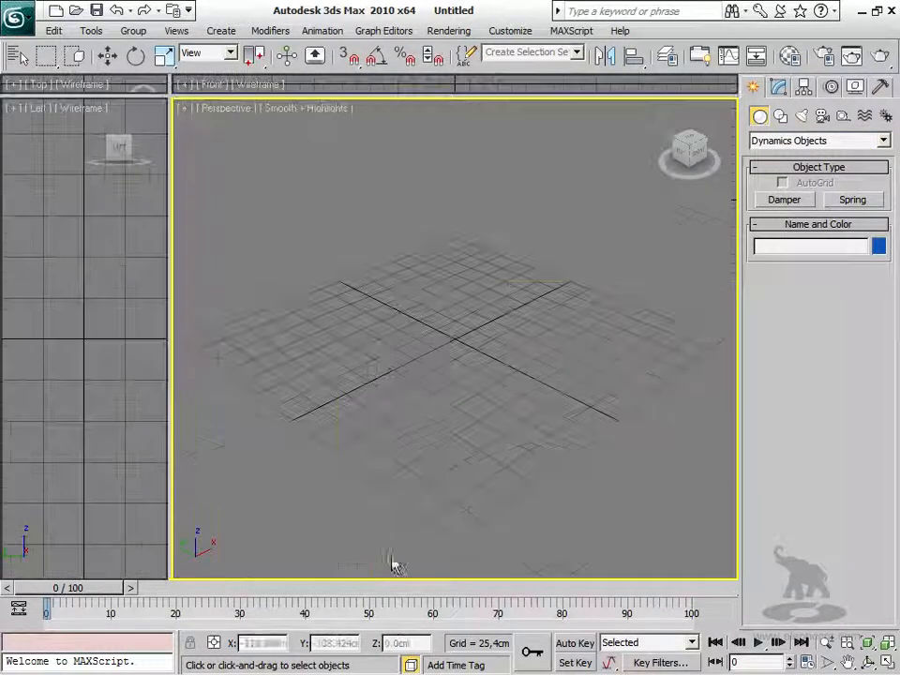
click(786, 201)
drag(375, 335, 424, 309)
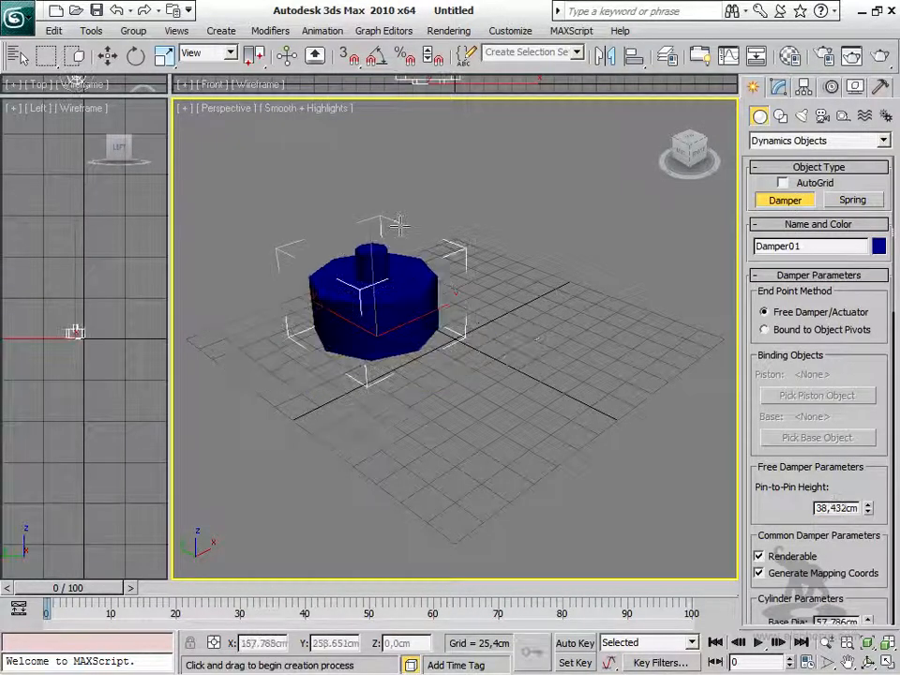
Create a spring beside the damper, about 98 cm in diameter and 120 cm high
click(852, 199)
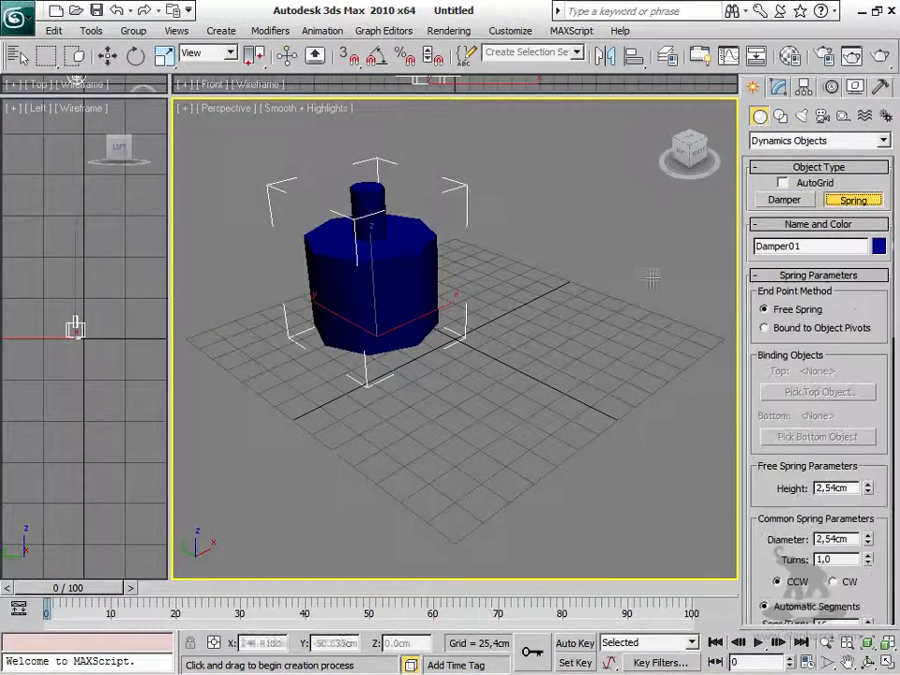
drag(543, 362, 600, 361)
click(563, 226)
middle_drag(538, 377, 504, 433)
scroll(504, 434, down, 3)
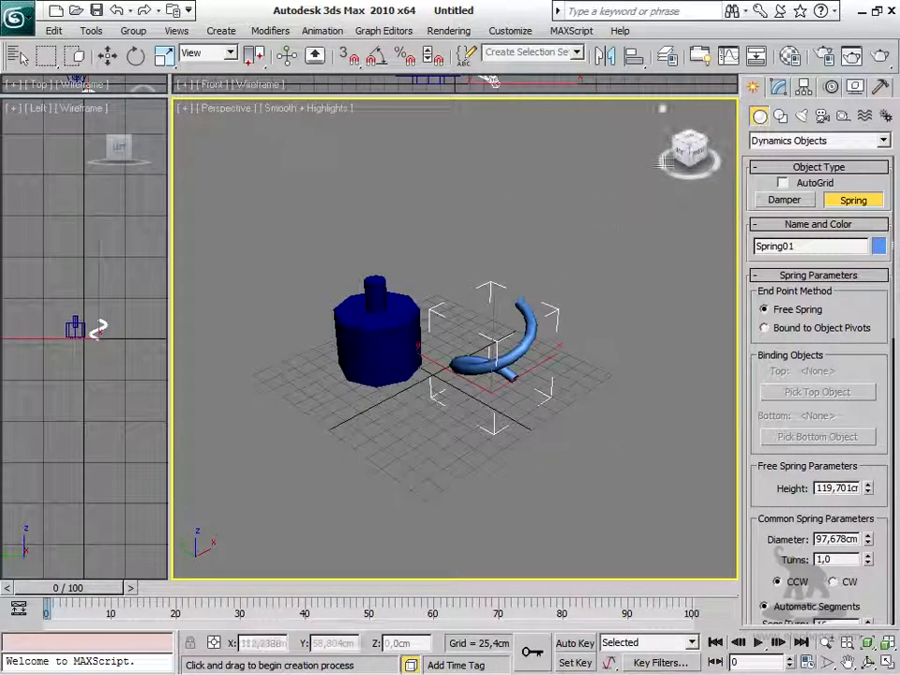
Set the spring's height to 131.385 cm, its turns to 5.25 and its diameter to 76.85 cm
click(779, 86)
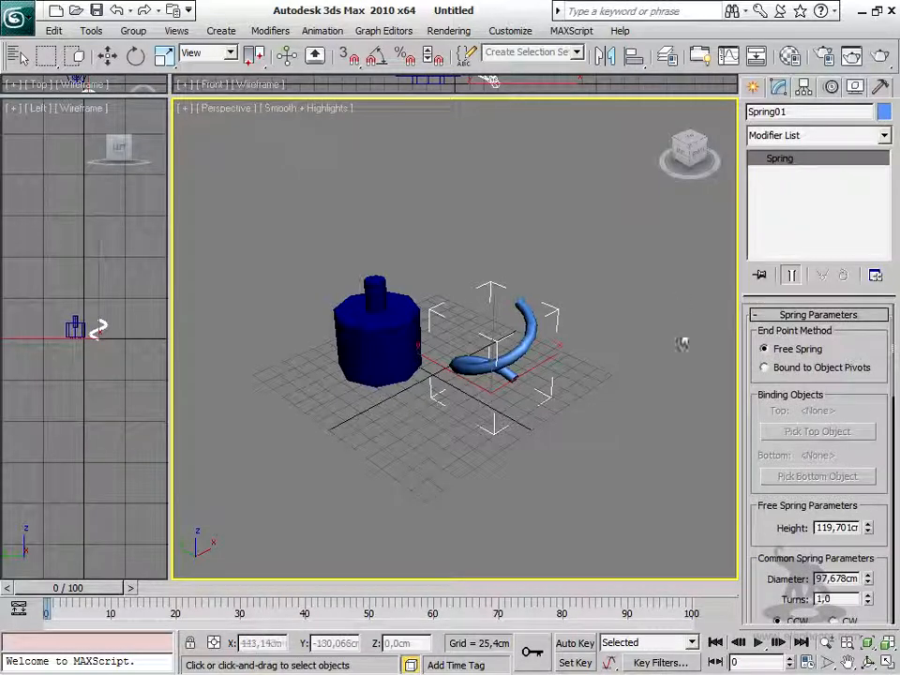
drag(868, 528, 869, 490)
mouse_move(869, 601)
mouse_down()
mouse_move(868, 571)
mouse_move(871, 581)
mouse_up()
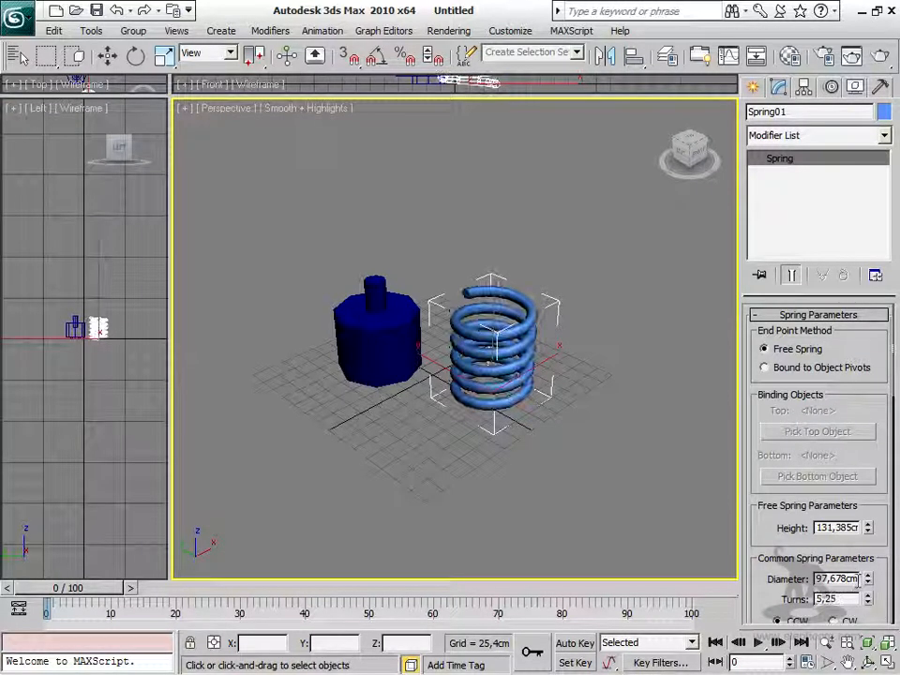
scroll(870, 579, down, 3)
drag(869, 477, 838, 552)
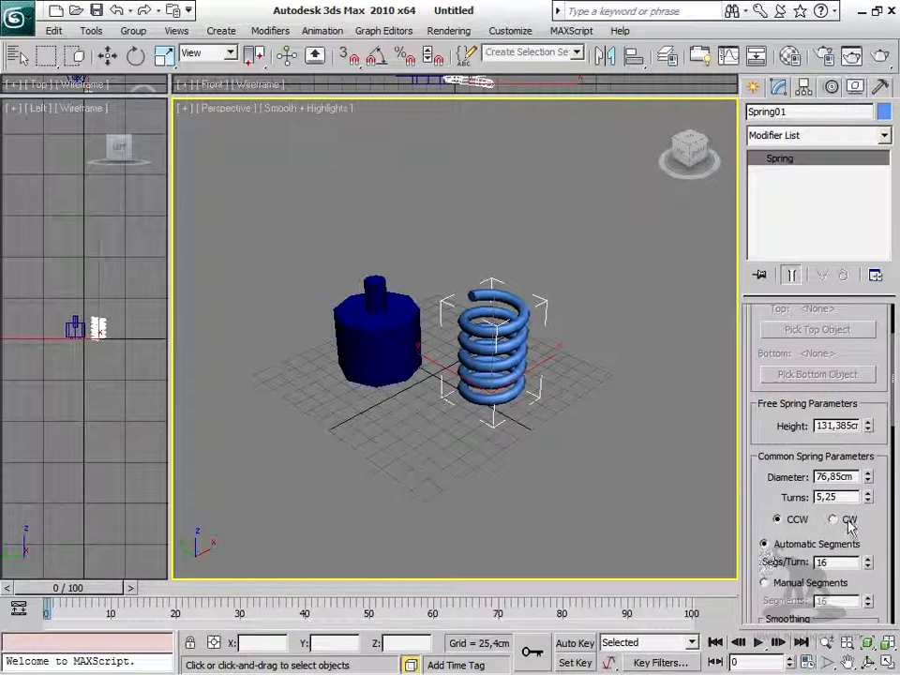
Try the spring's CW winding, return it to CCW, and set the segments per turn to 17
click(848, 521)
click(778, 520)
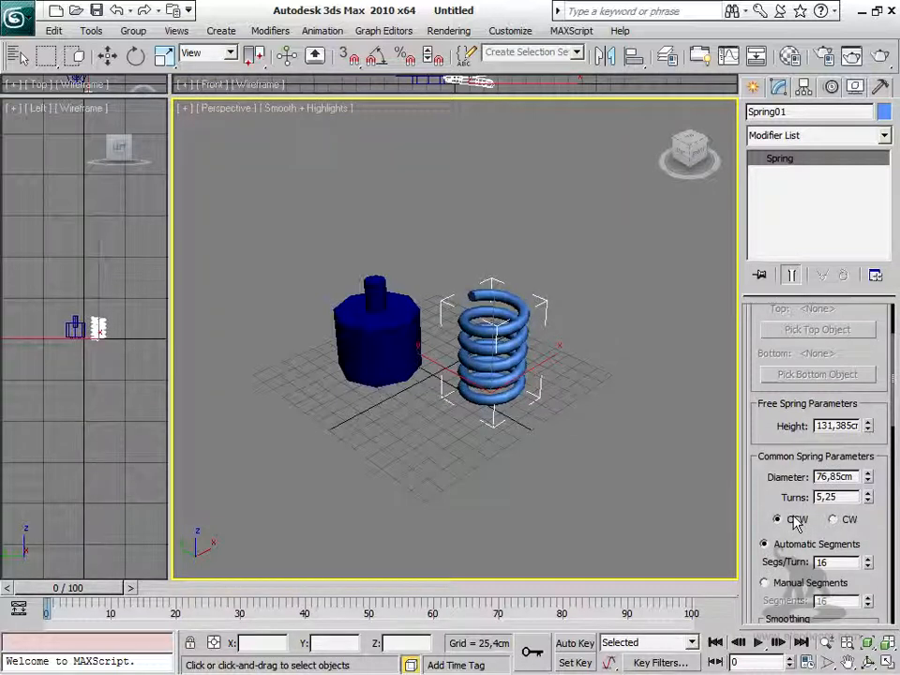
mouse_move(867, 561)
mouse_down()
mouse_move(867, 577)
mouse_move(868, 558)
mouse_move(867, 577)
mouse_move(870, 565)
mouse_up()
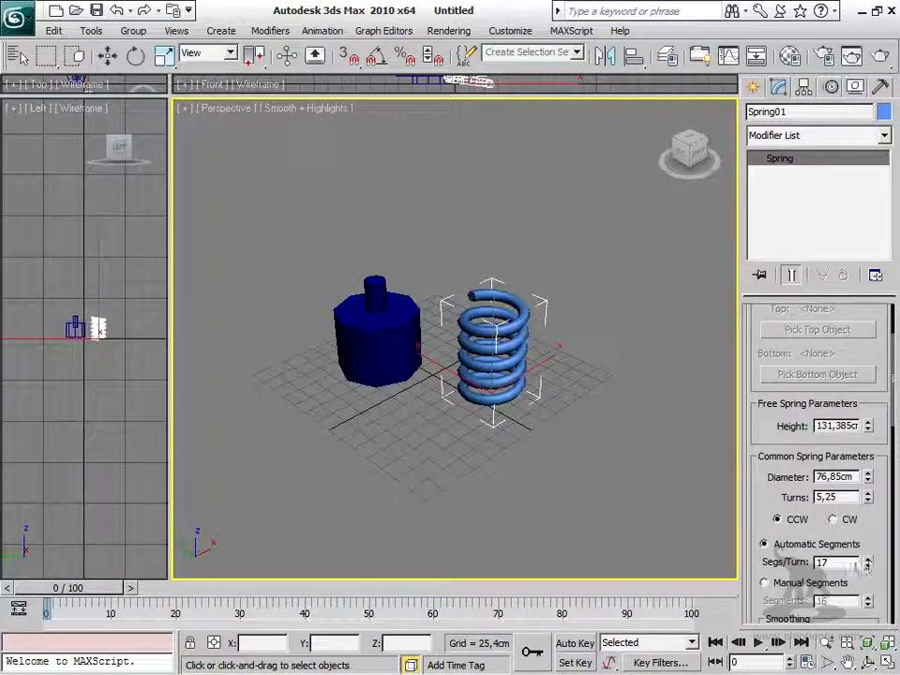
drag(760, 477, 779, 600)
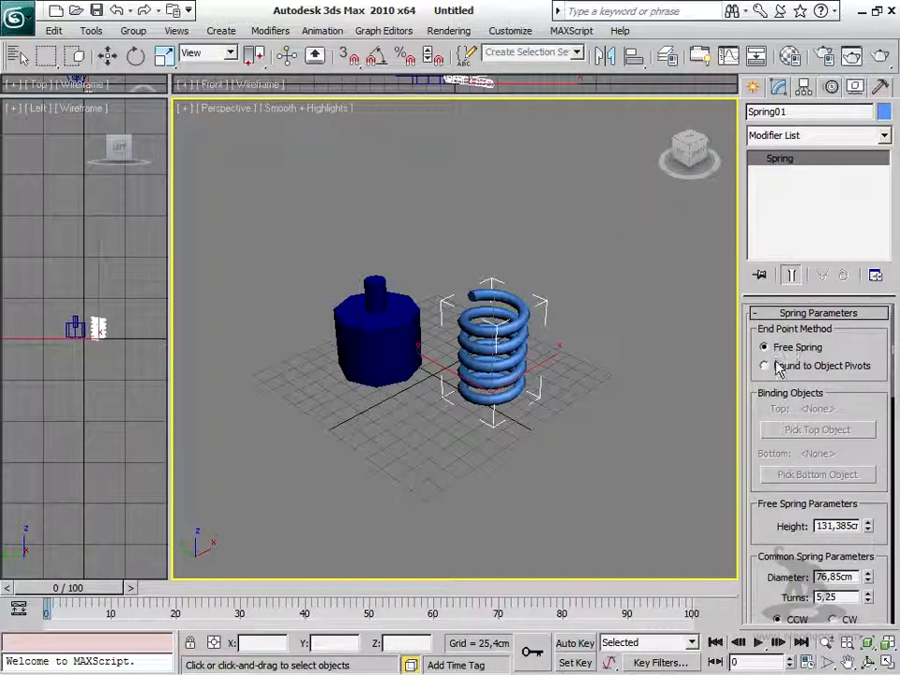
Create two Standard Primitives spheres near the spring, one with a radius of about 45 cm and one of about 37 cm
click(753, 86)
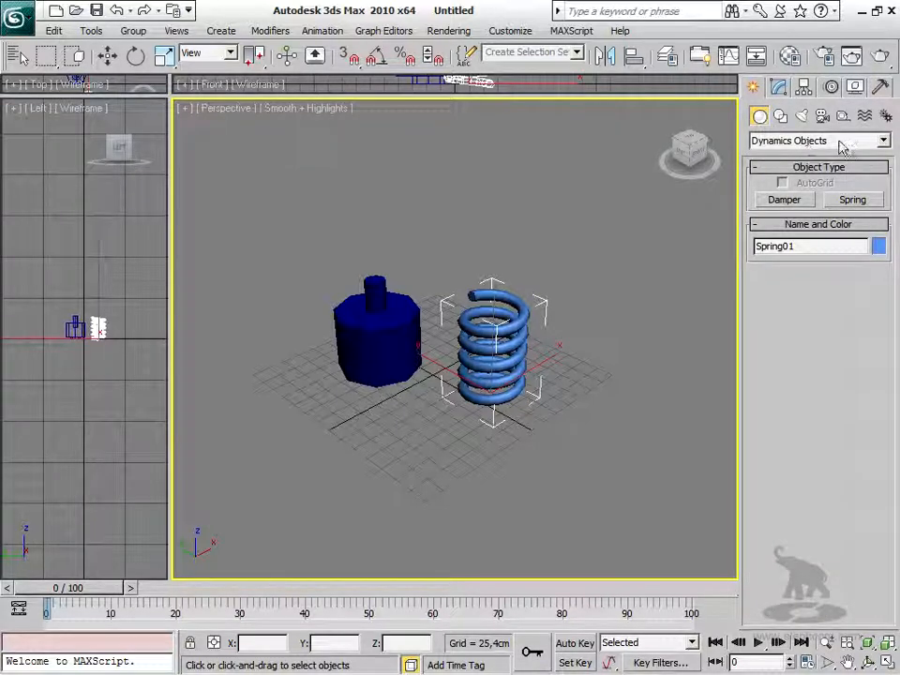
click(778, 87)
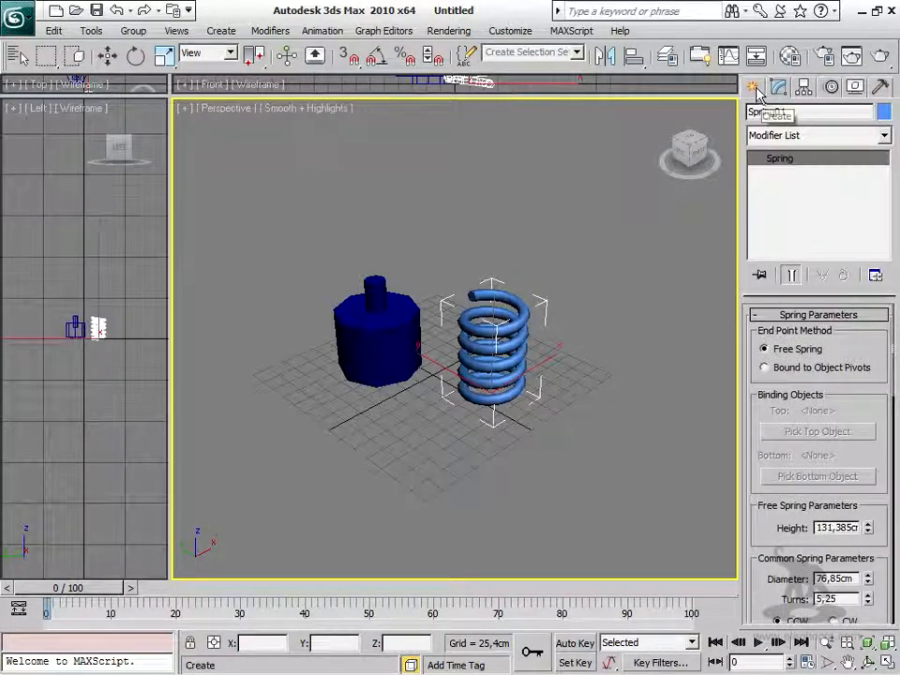
click(756, 86)
click(767, 141)
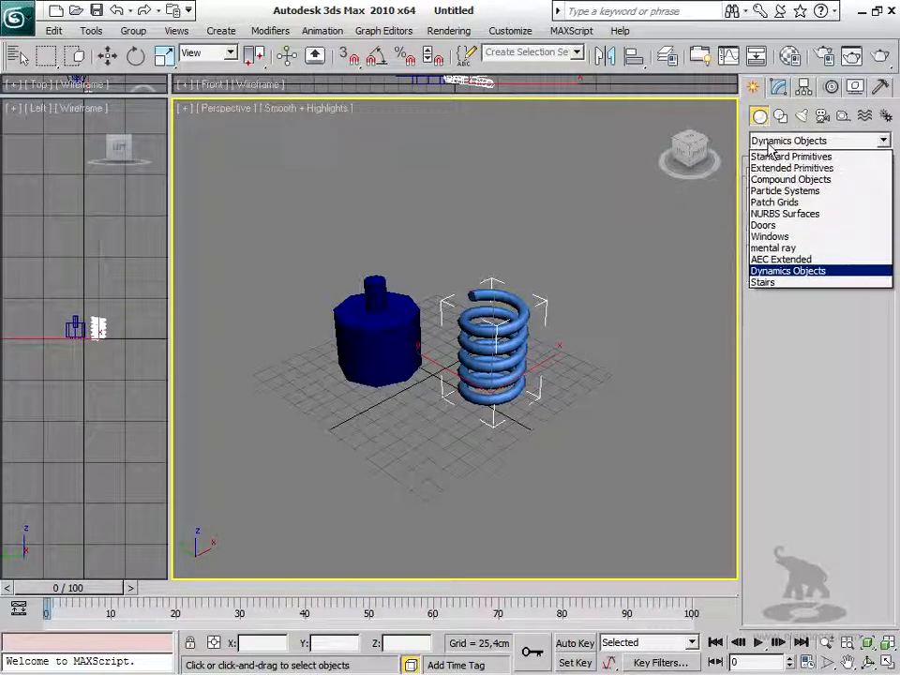
click(767, 151)
click(784, 218)
drag(616, 363, 624, 353)
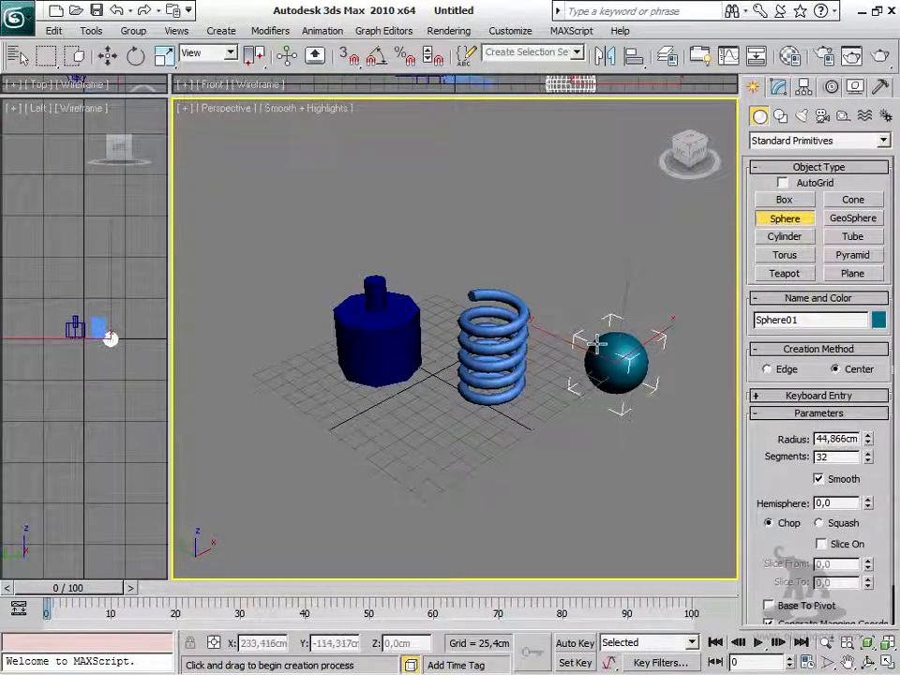
drag(488, 495, 503, 476)
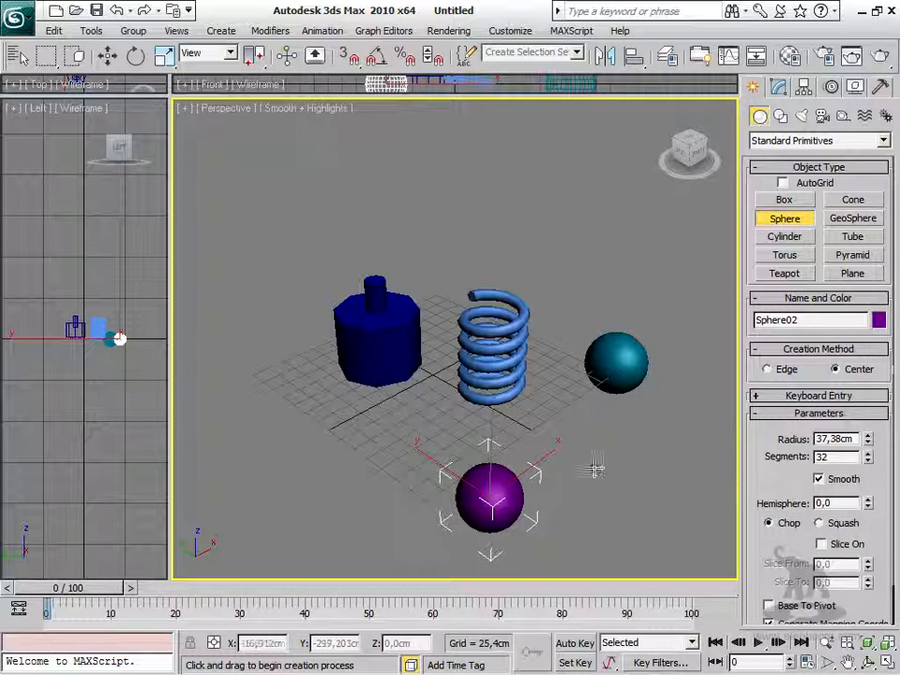
right_click(514, 336)
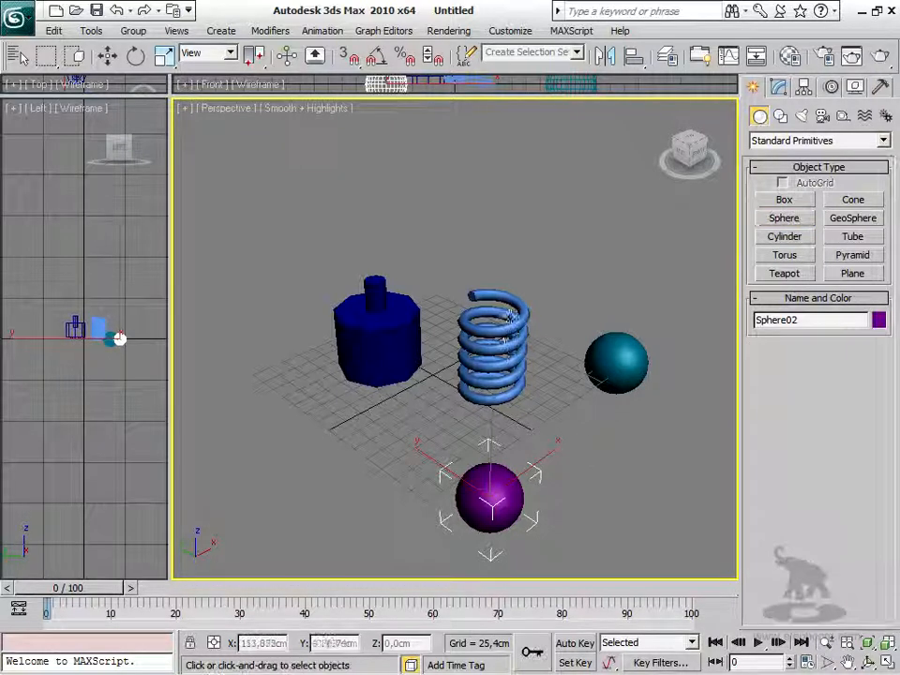
right_click(551, 437)
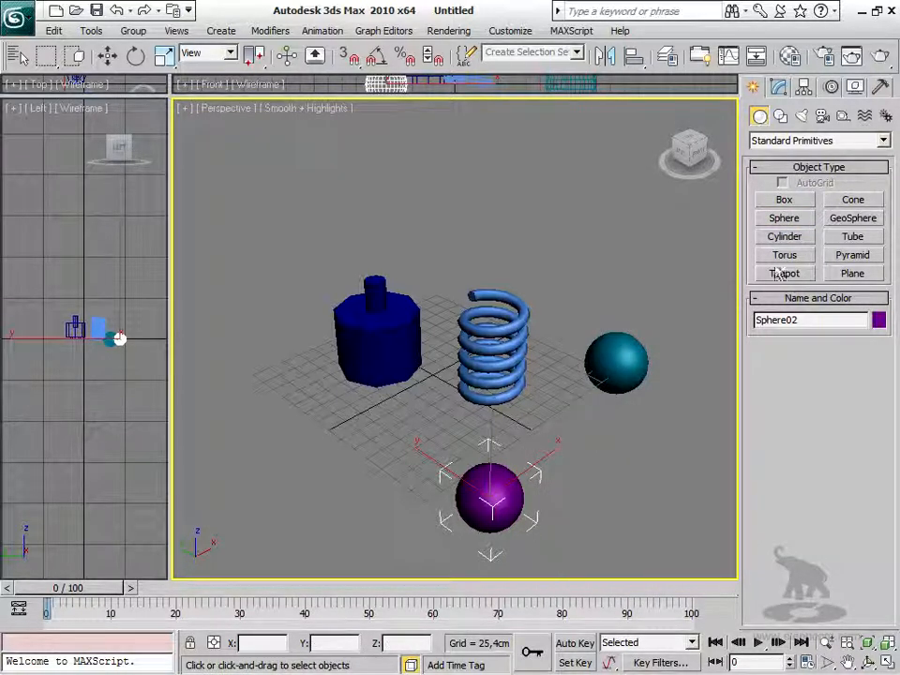
Bind the spring to object pivots, with the teal sphere as top object and the purple sphere as bottom object
click(506, 330)
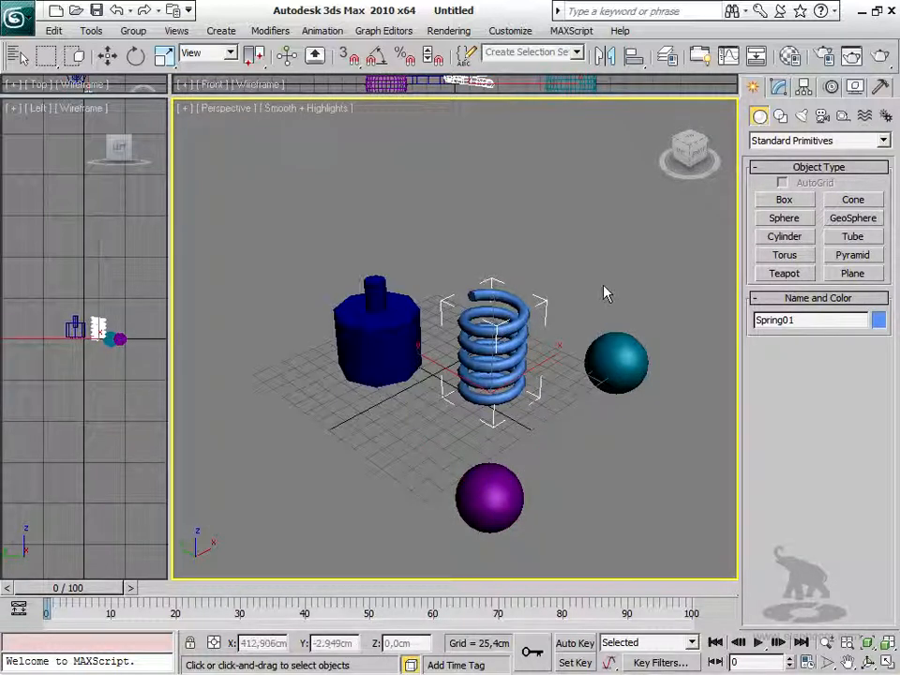
click(779, 86)
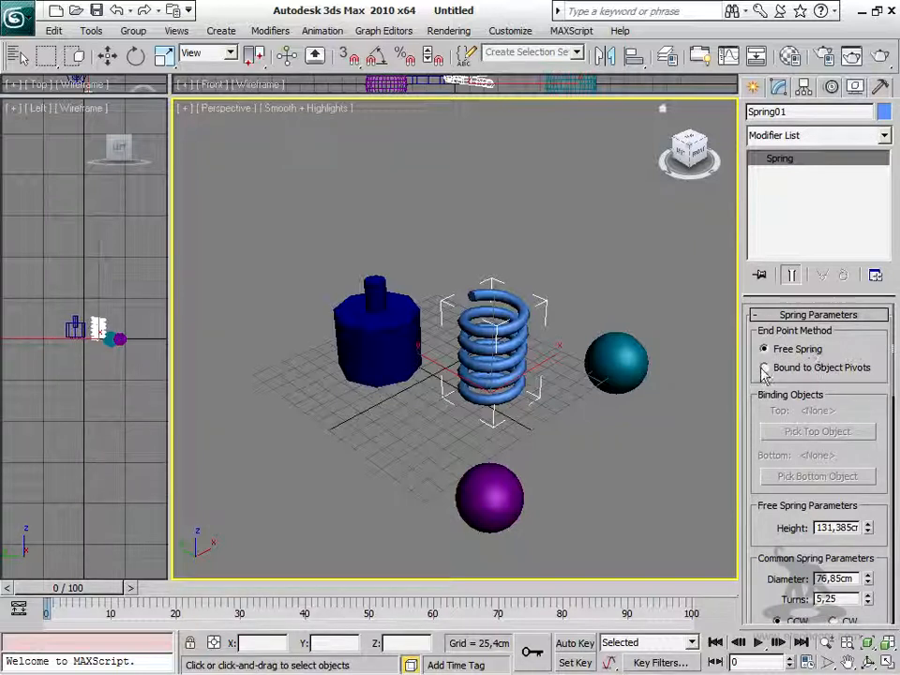
click(765, 369)
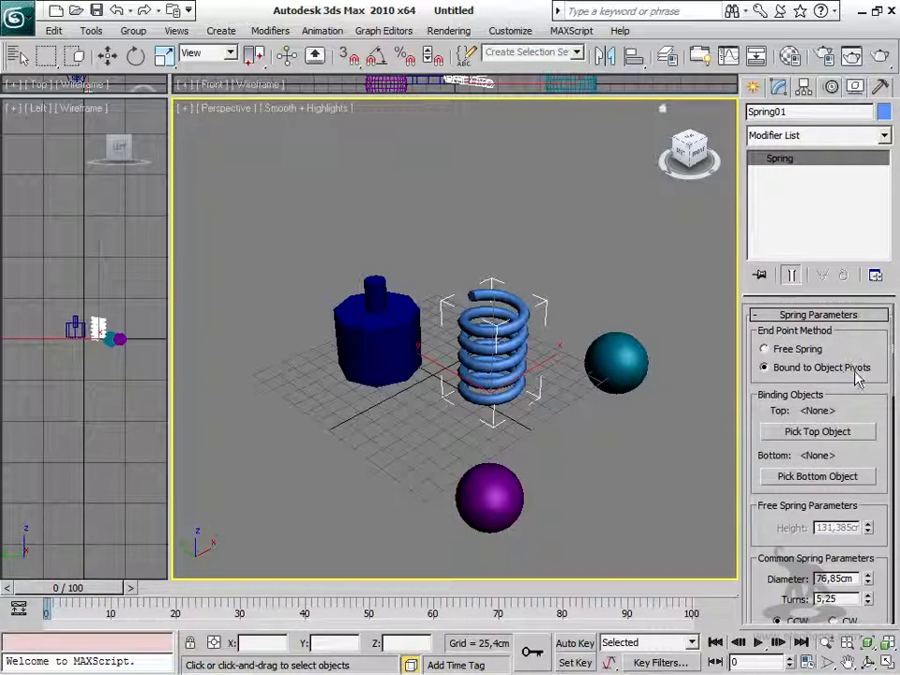
click(788, 432)
click(618, 369)
click(802, 478)
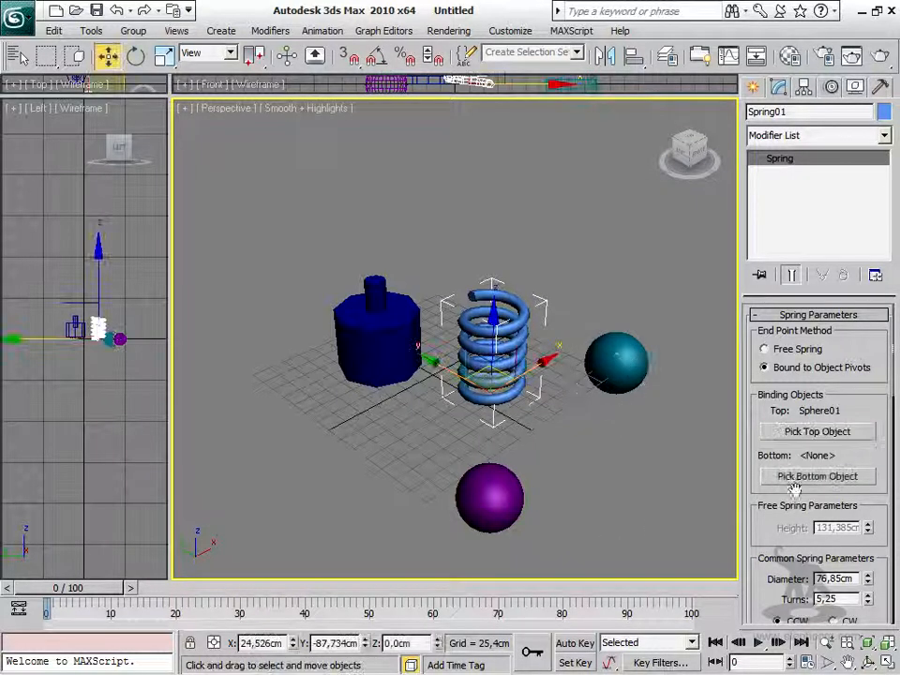
click(512, 502)
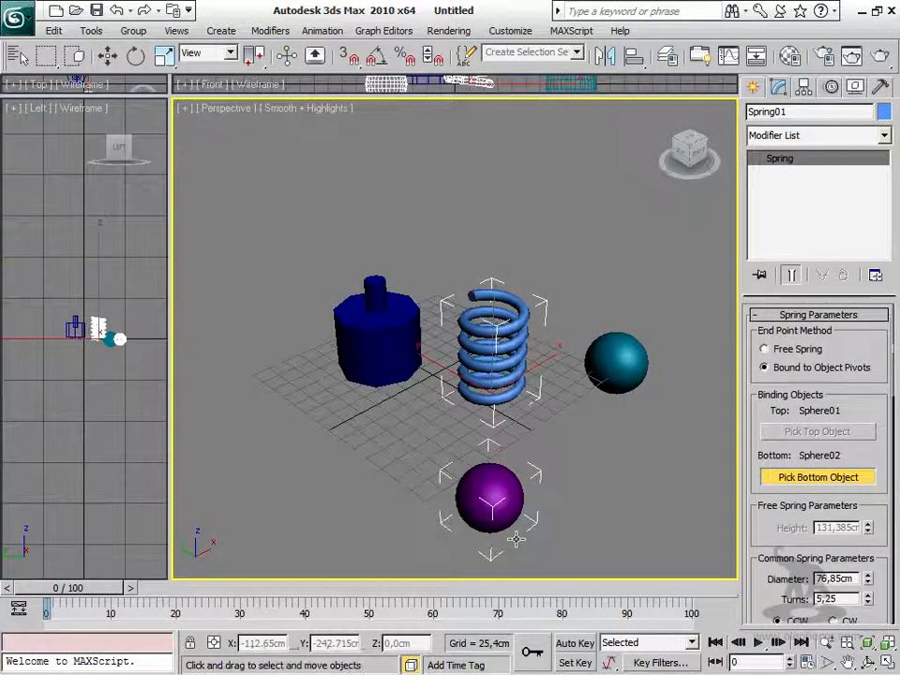
Move the purple and teal spheres to compress and stretch the bound spring, and reselect the spring
key(w)
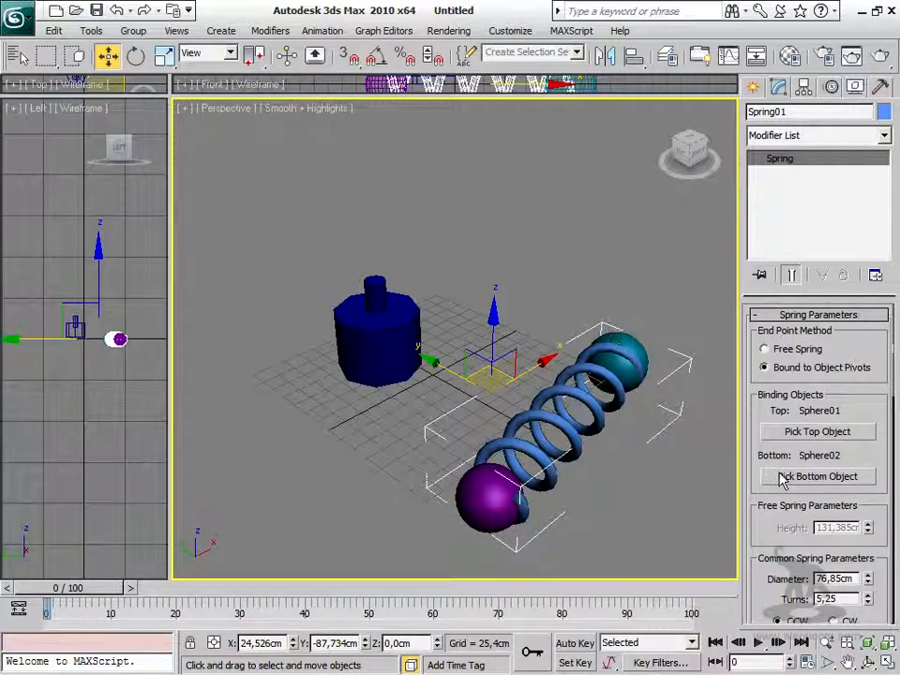
click(514, 497)
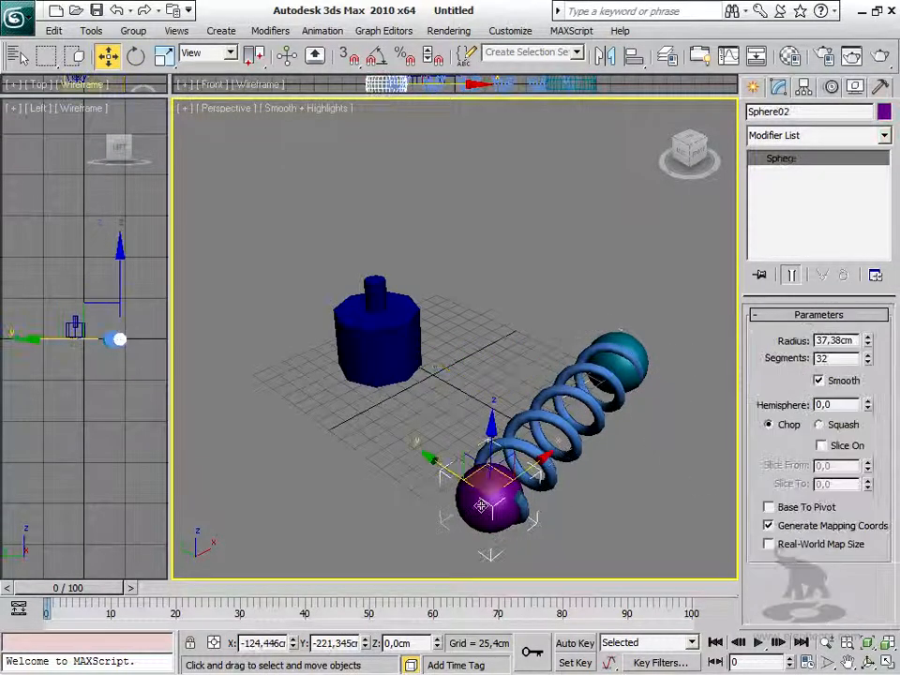
mouse_move(533, 469)
mouse_down()
mouse_move(644, 359)
mouse_move(538, 465)
mouse_up()
alt+middle_drag(654, 386, 663, 351)
click(668, 355)
drag(668, 355, 527, 394)
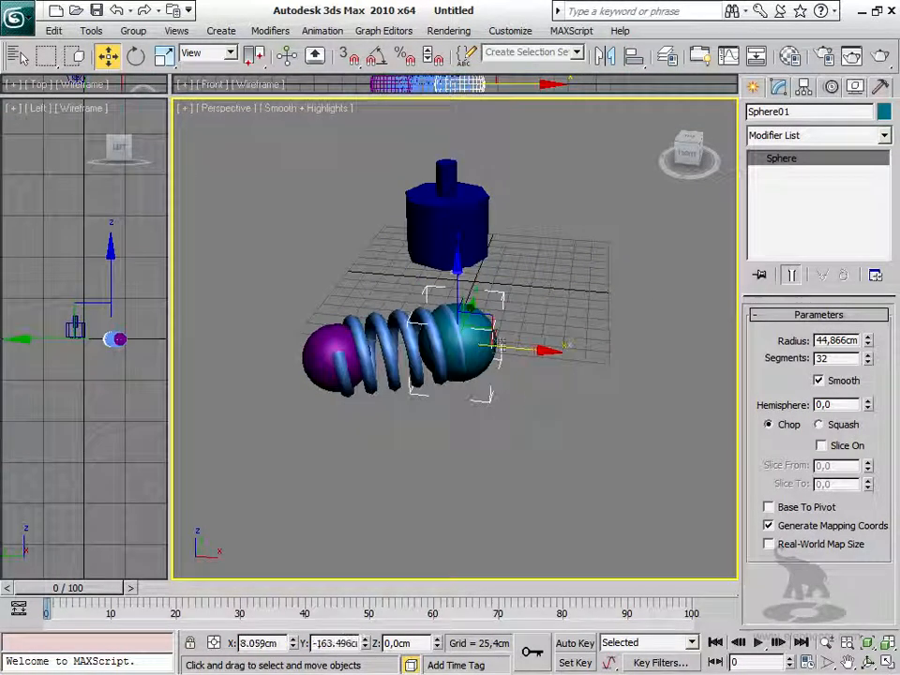
drag(495, 334, 629, 363)
click(516, 353)
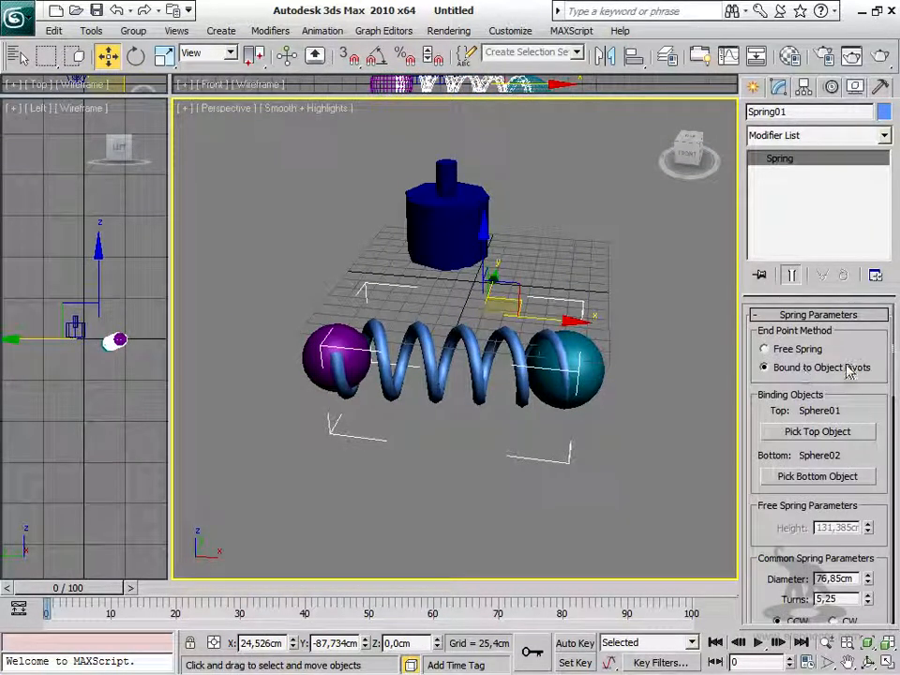
Move only the pivots of both spheres along X to their facing edges, so the spring attaches at the surfaces
click(570, 367)
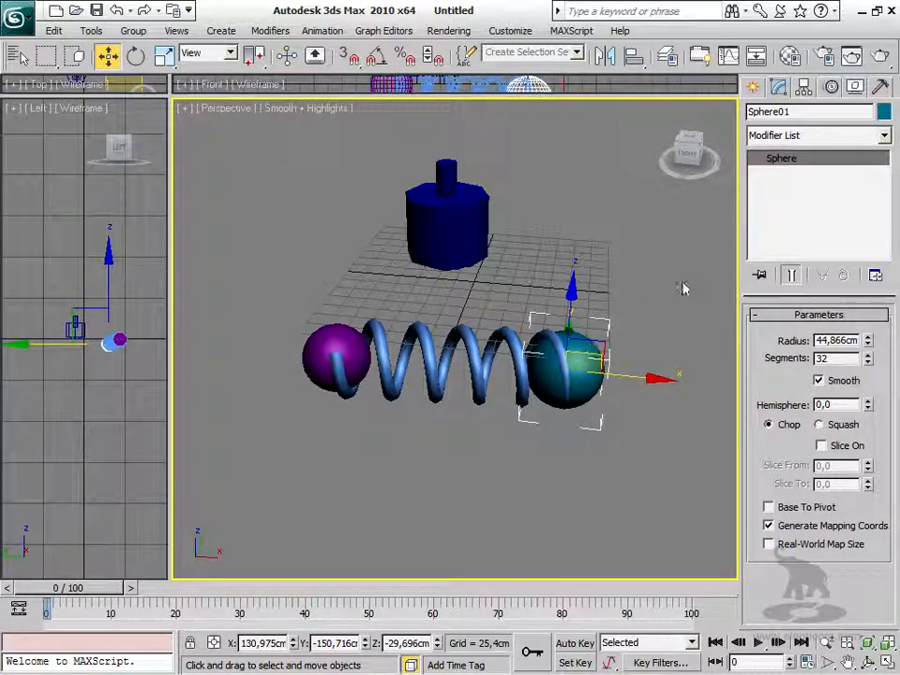
click(804, 87)
click(796, 198)
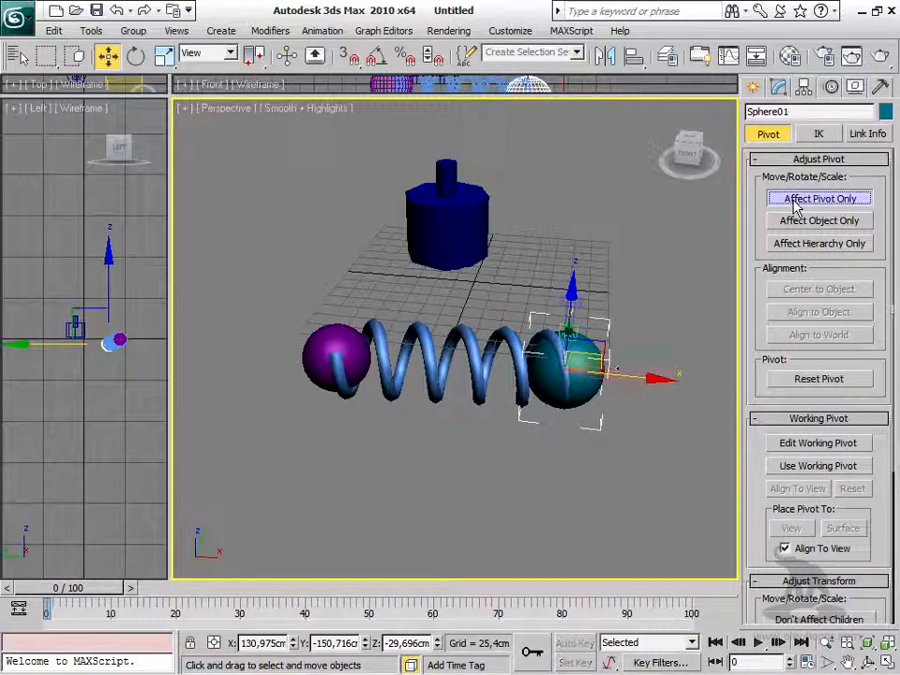
drag(626, 377, 594, 381)
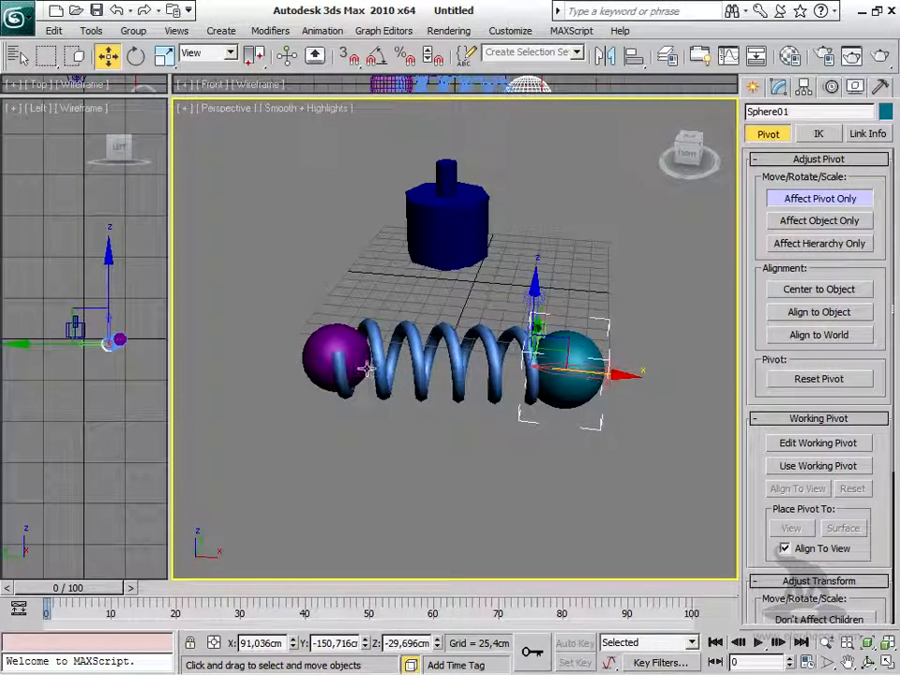
click(333, 352)
drag(375, 366, 401, 363)
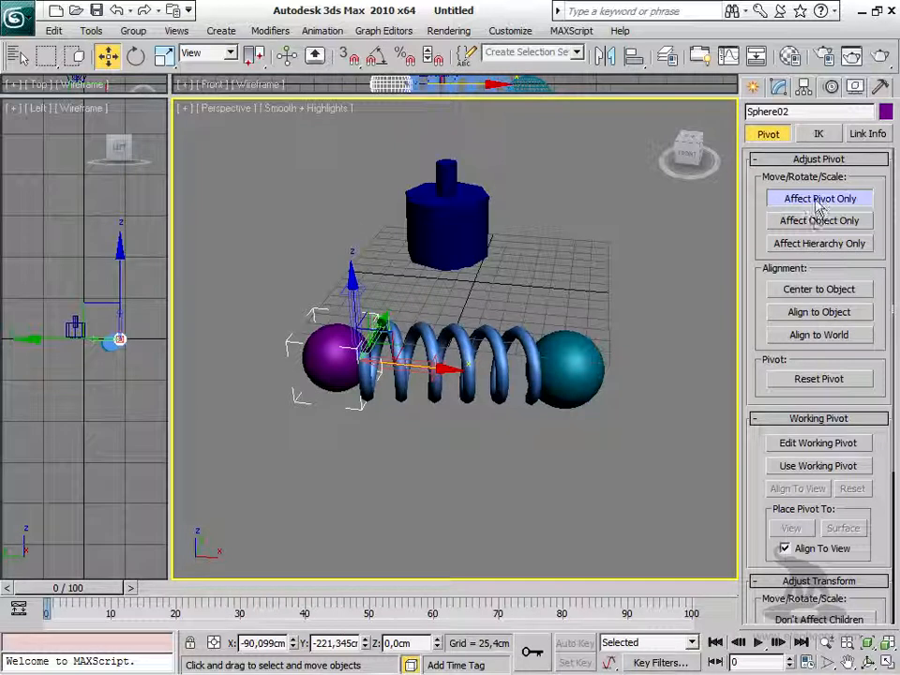
click(817, 200)
Move the teal sphere away from the purple one to about X 184 cm, Y -247 cm, stretching the spring
click(570, 369)
drag(591, 371, 565, 377)
alt+middle_drag(573, 404, 436, 366)
drag(436, 366, 337, 534)
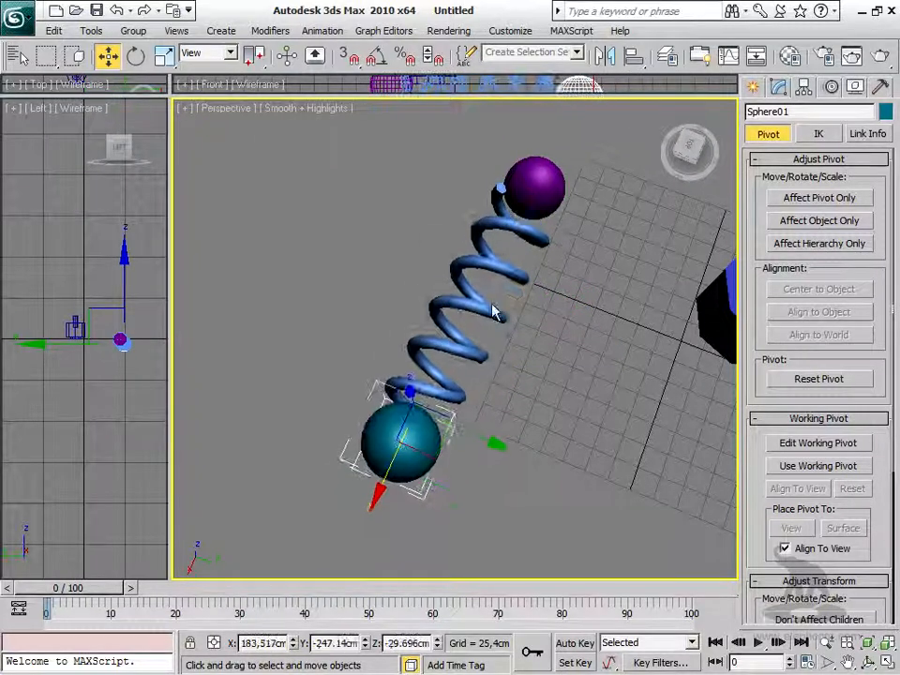
Increase the bound spring's number of turns and shift the teal sphere slightly to test the spring
click(507, 269)
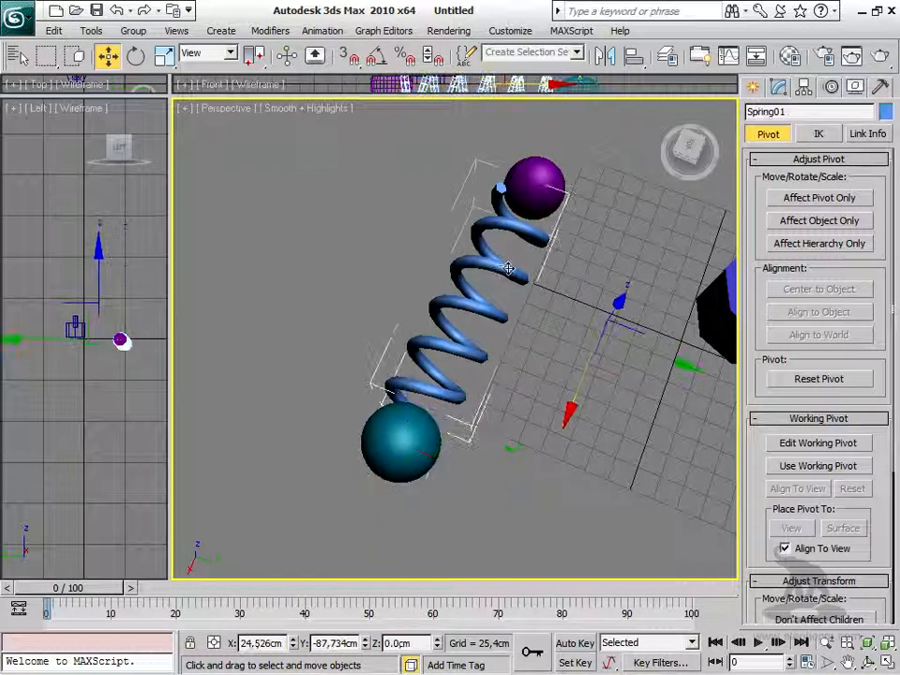
click(778, 86)
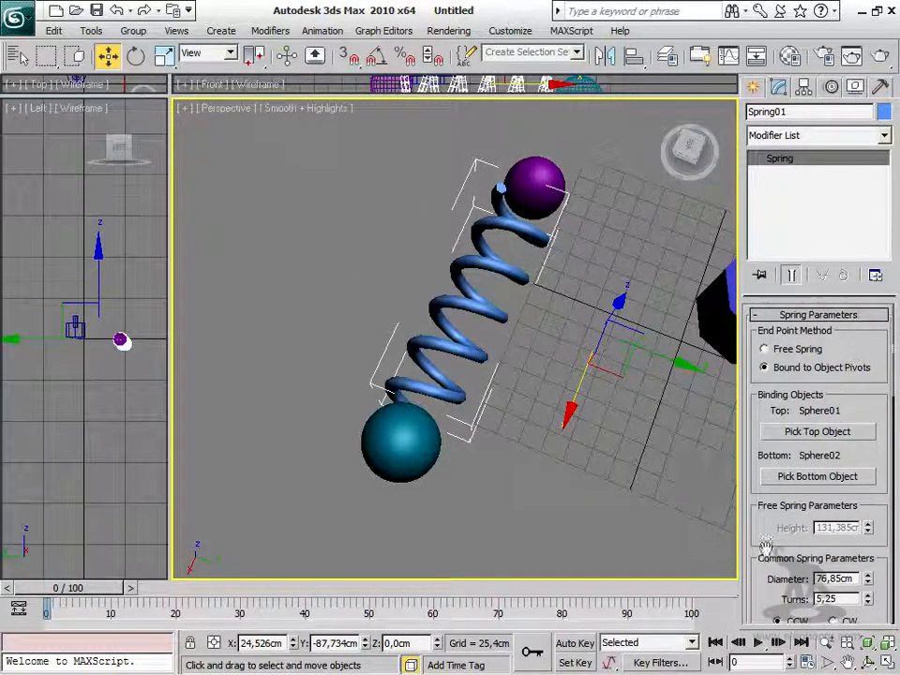
drag(756, 532, 755, 368)
drag(869, 436, 875, 398)
click(377, 450)
mouse_move(380, 469)
mouse_down()
mouse_move(375, 480)
mouse_move(388, 451)
mouse_move(343, 443)
mouse_move(362, 476)
mouse_move(365, 469)
mouse_up()
Delete the spring together with its two bound spheres, keeping only the damper
alt+middle_drag(369, 471, 427, 351)
drag(303, 172, 458, 523)
key(Delete)
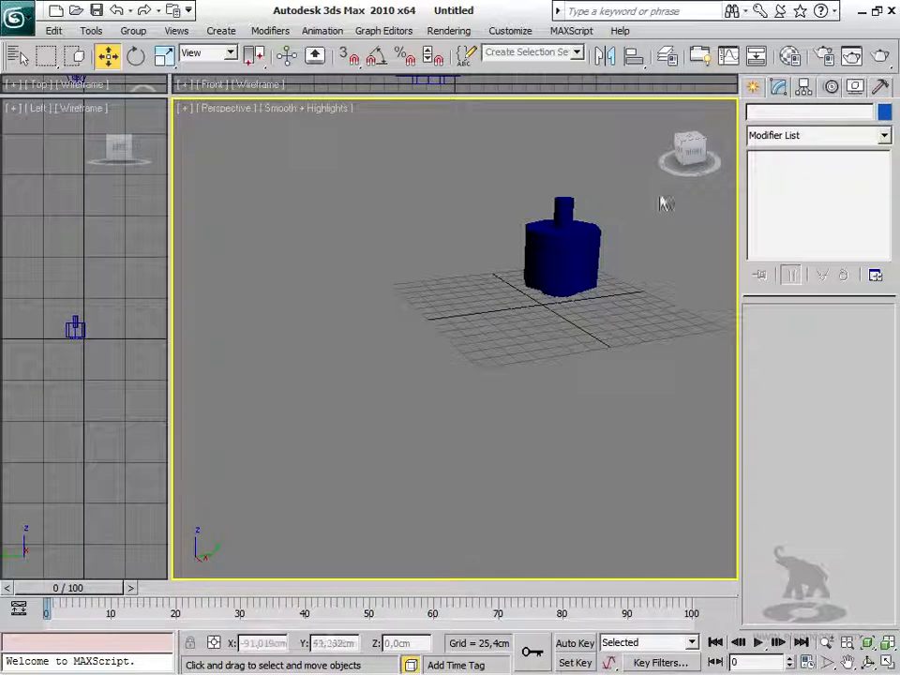
Enable the boot on the damper and examine its cylinder, piston and boot parameters
click(539, 282)
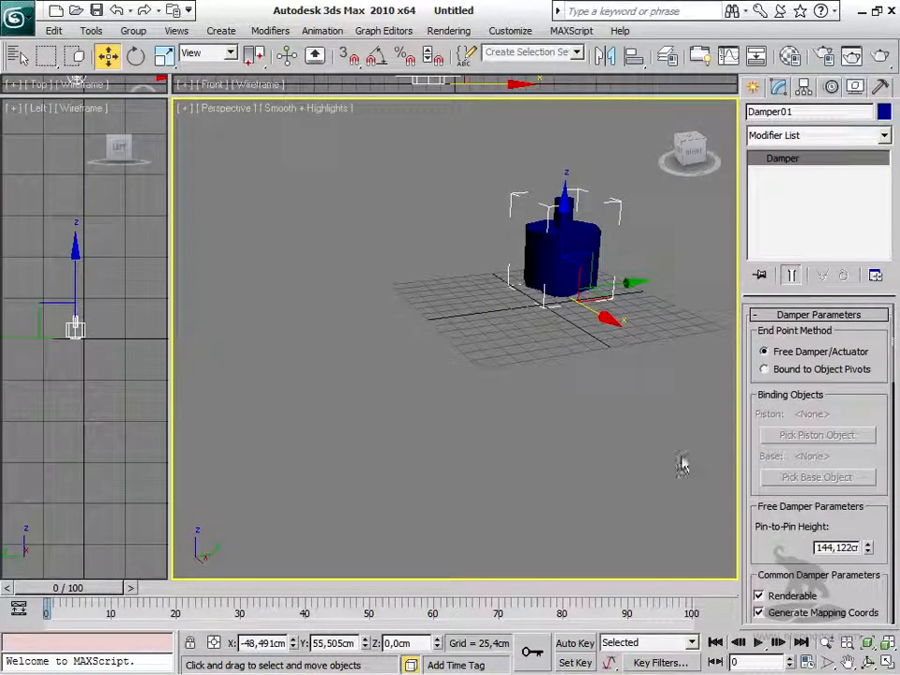
alt+middle_drag(597, 357, 504, 447)
scroll(762, 513, down, 10)
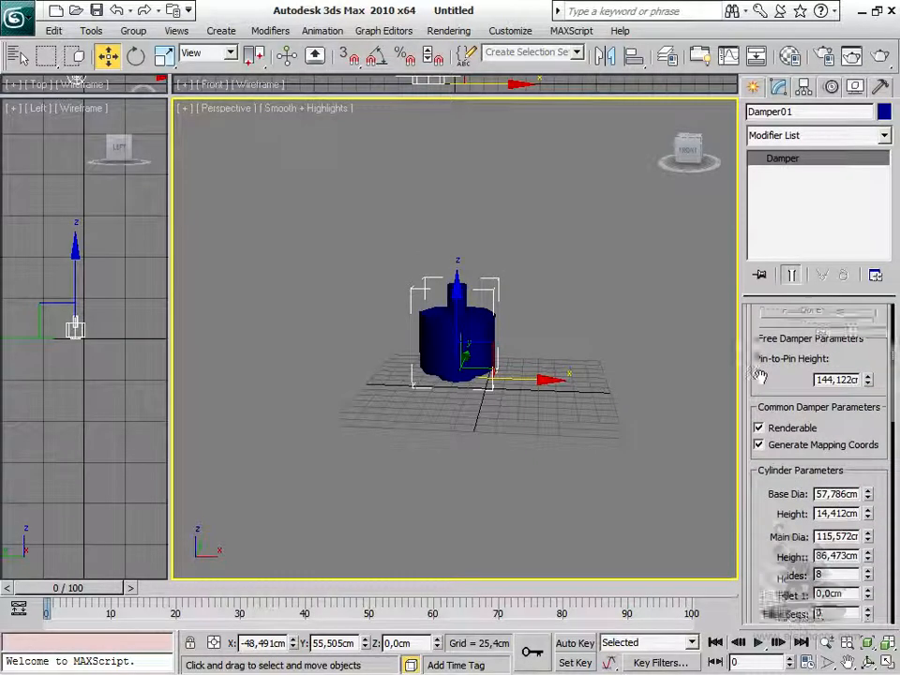
scroll(763, 512, down, 5)
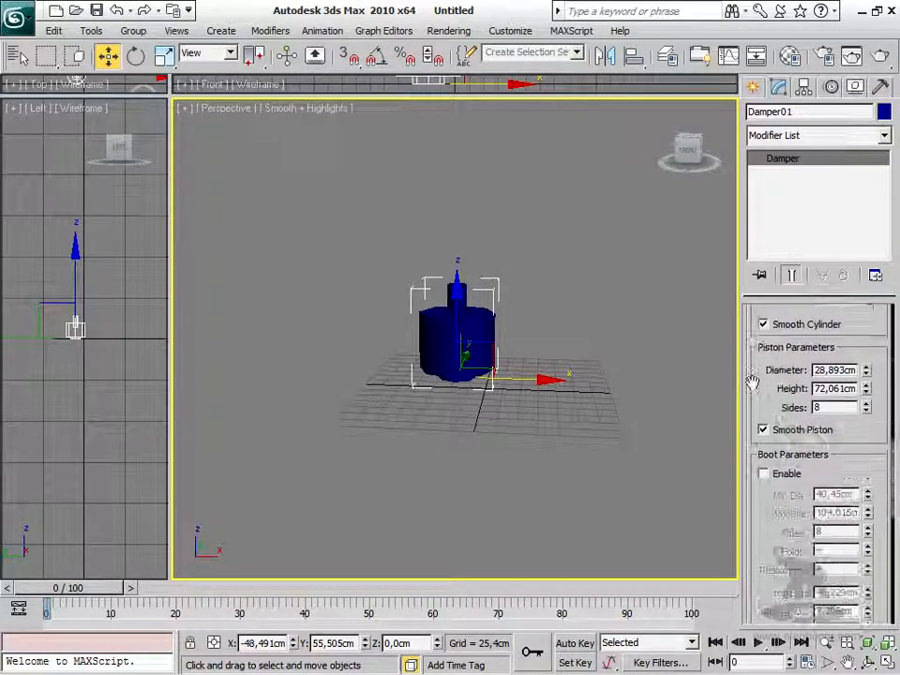
click(765, 455)
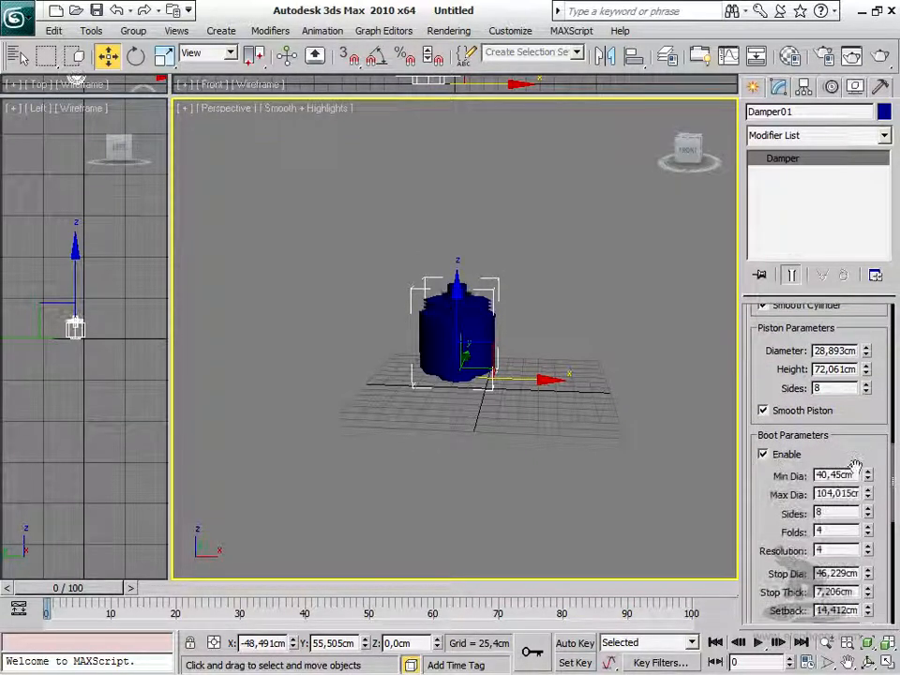
drag(845, 427, 808, 661)
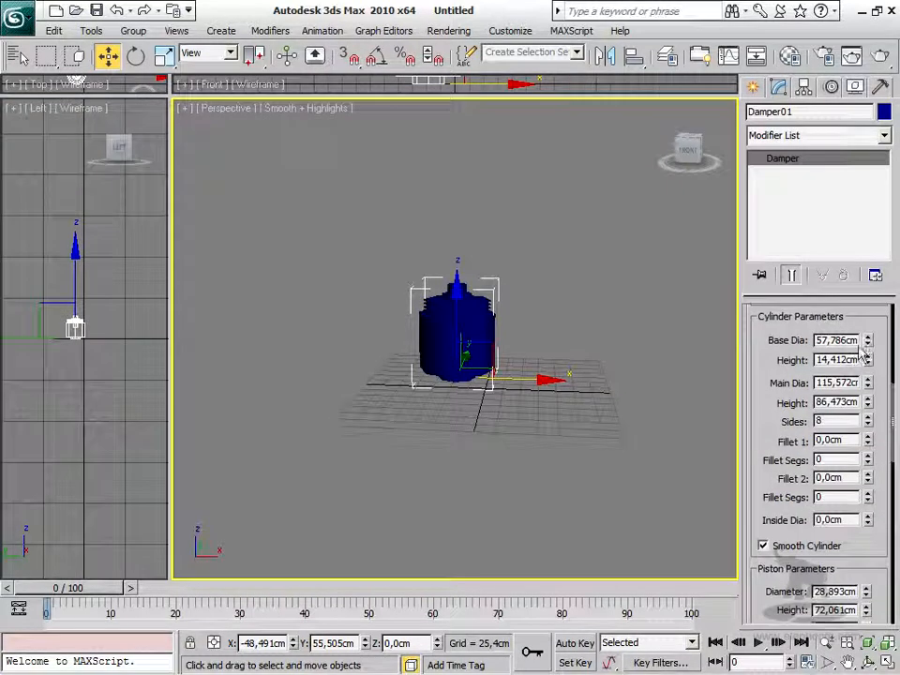
drag(866, 317, 855, 450)
middle_drag(566, 410, 546, 423)
alt+middle_drag(626, 327, 513, 355)
Create a sphere beside the damper with a radius of about 39.5 cm and its base at the pivot
click(754, 87)
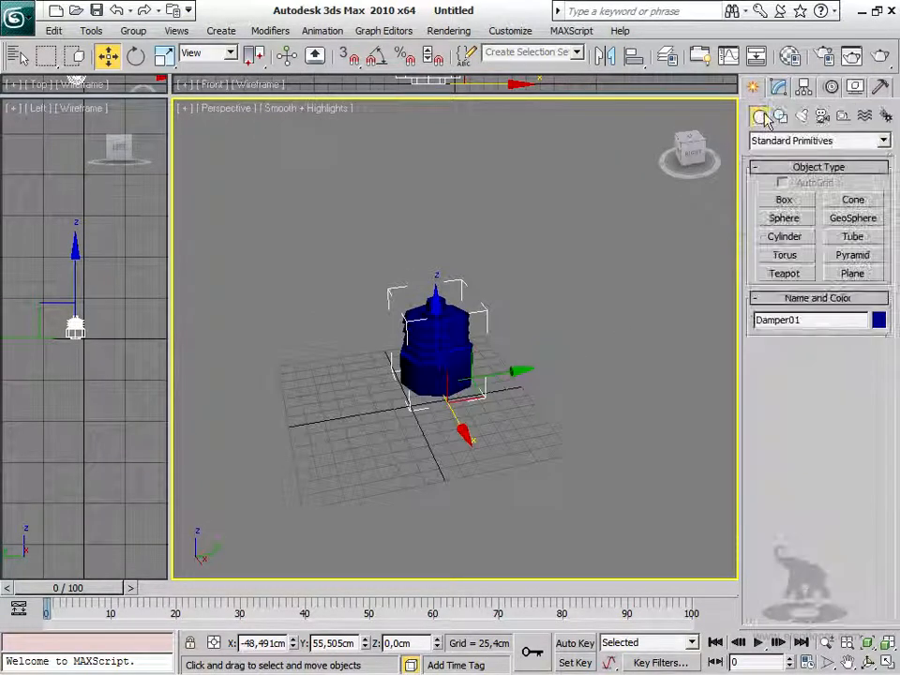
click(784, 219)
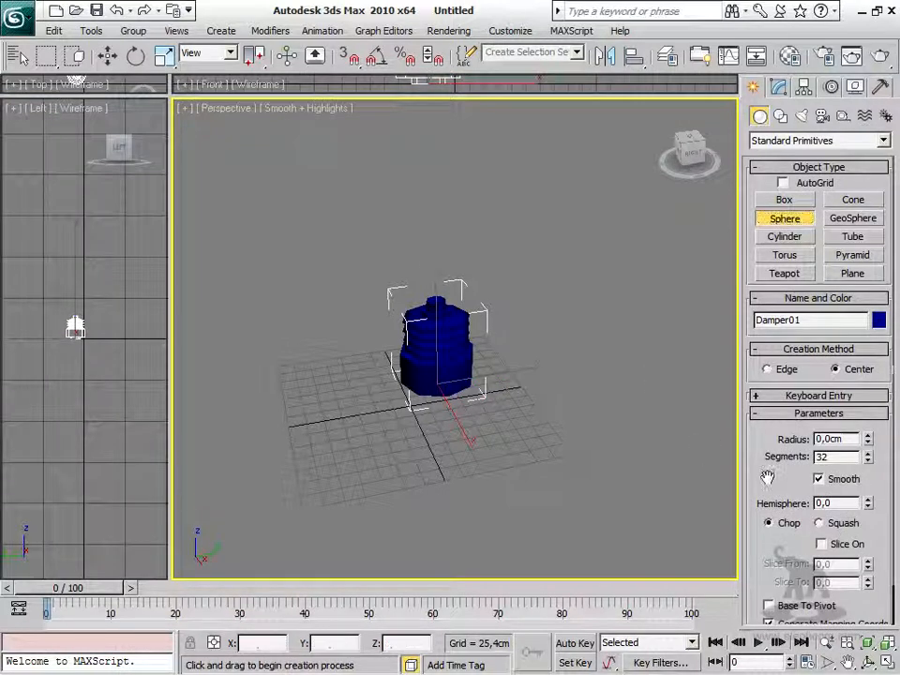
drag(767, 478, 766, 405)
click(815, 565)
drag(547, 359, 651, 275)
Create a box near the sphere, about 99.6 cm long, 81.6 cm wide and -38.1 cm high
click(784, 160)
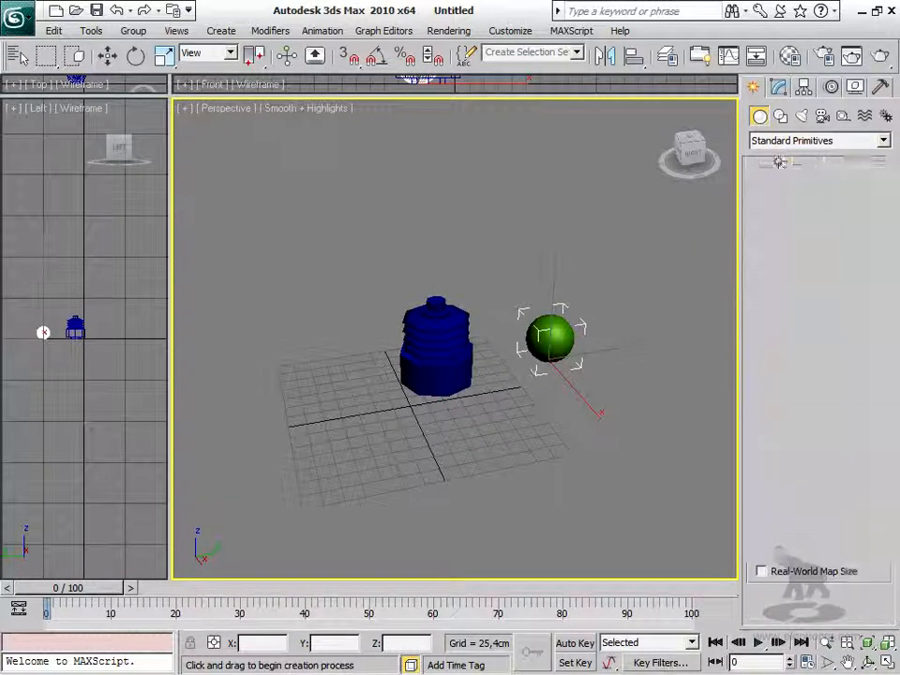
drag(539, 402, 623, 422)
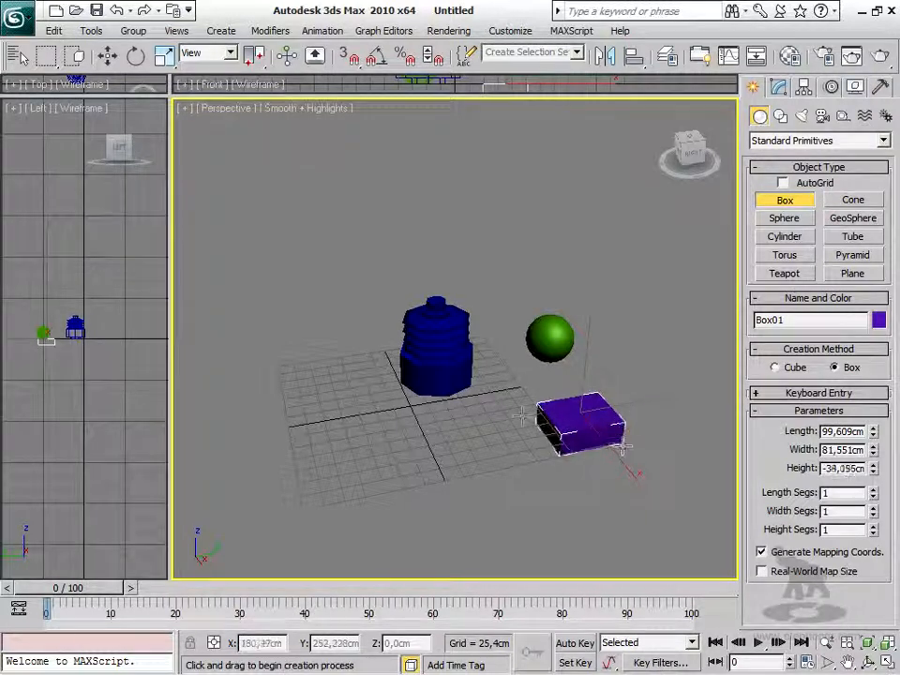
click(604, 471)
key(w)
Bind the damper to object pivots, using the green sphere as the piston object and the purple box as the base object
click(554, 343)
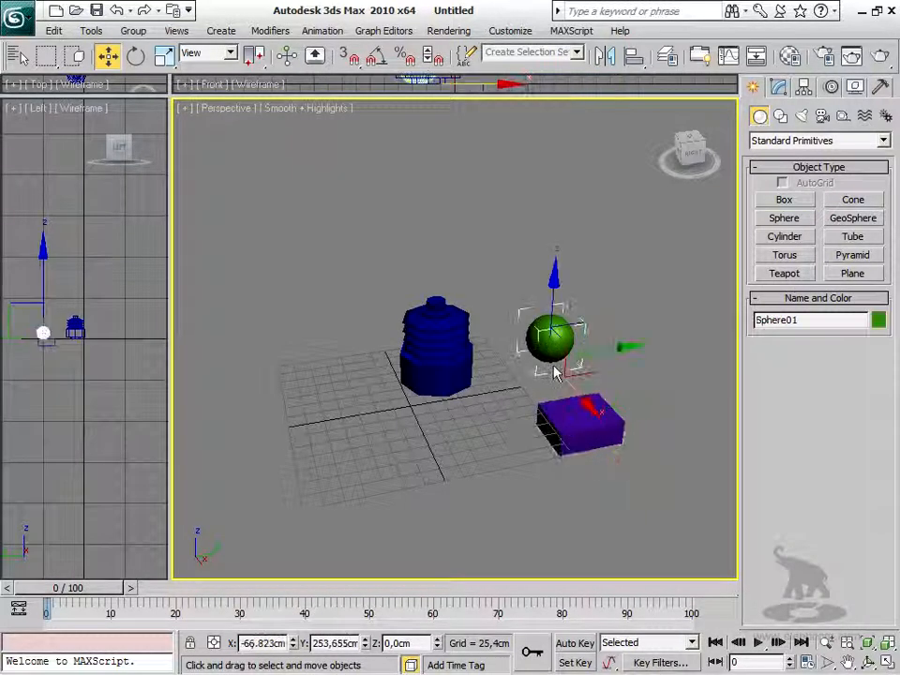
alt+middle_drag(562, 370, 584, 432)
click(583, 433)
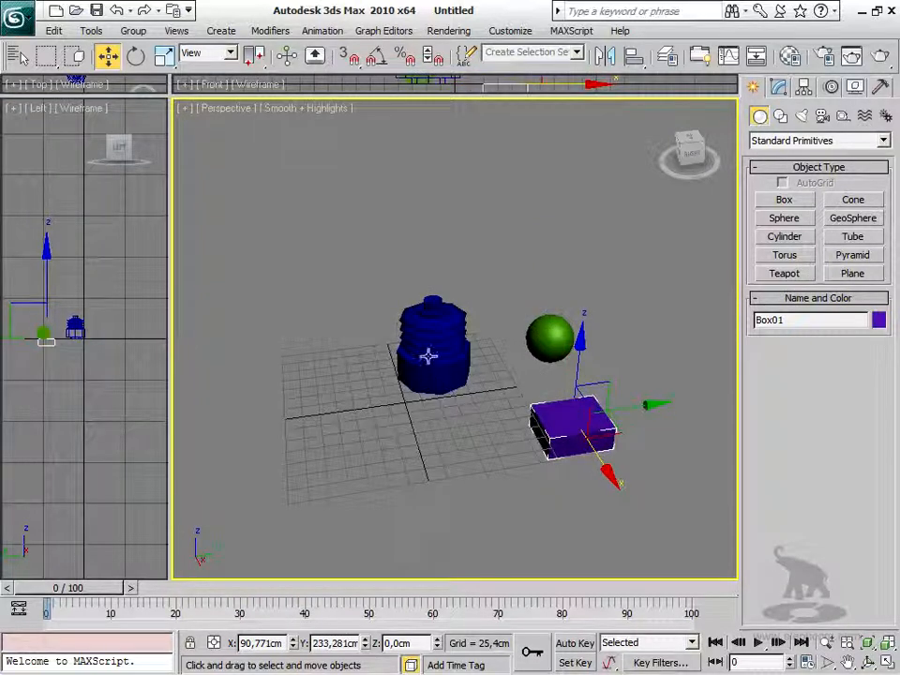
click(429, 355)
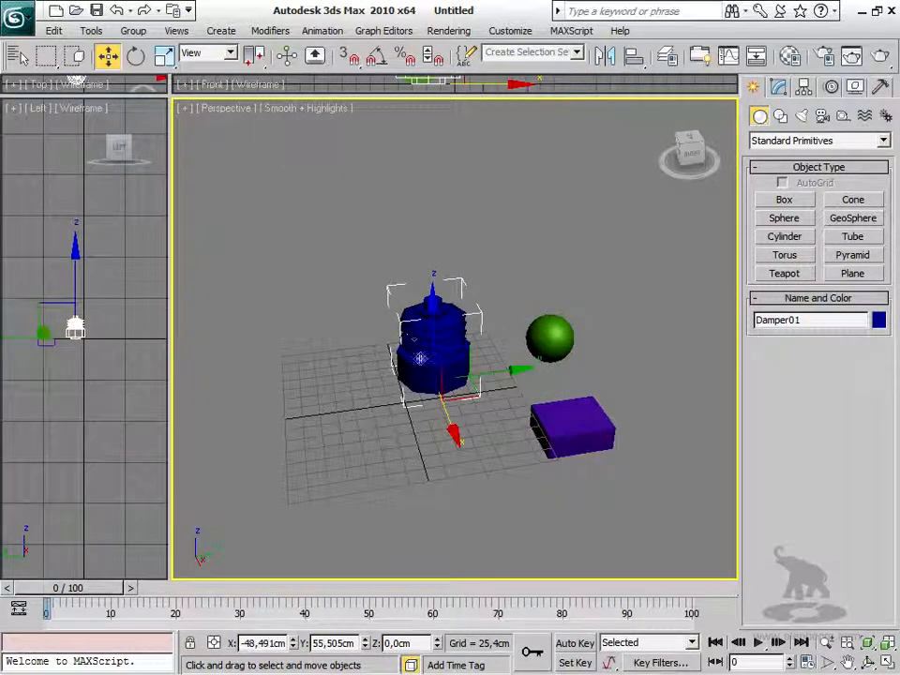
click(780, 87)
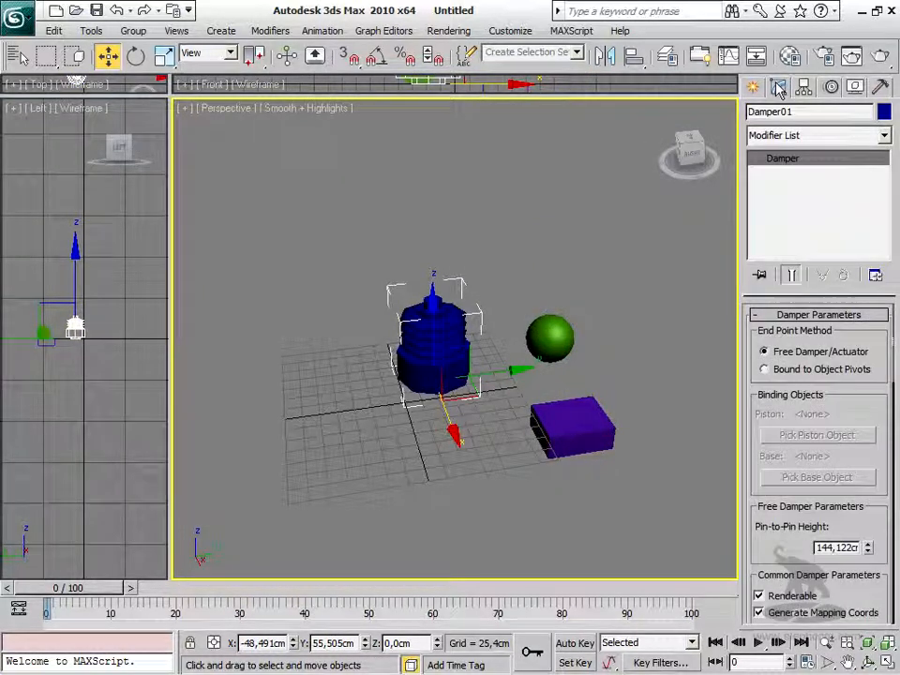
click(830, 371)
click(842, 437)
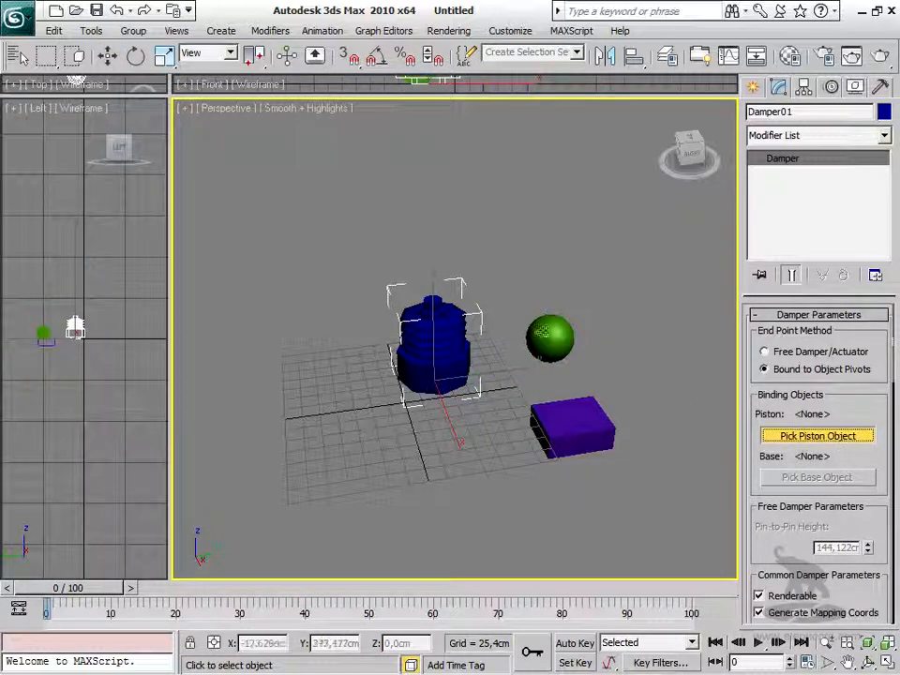
click(792, 481)
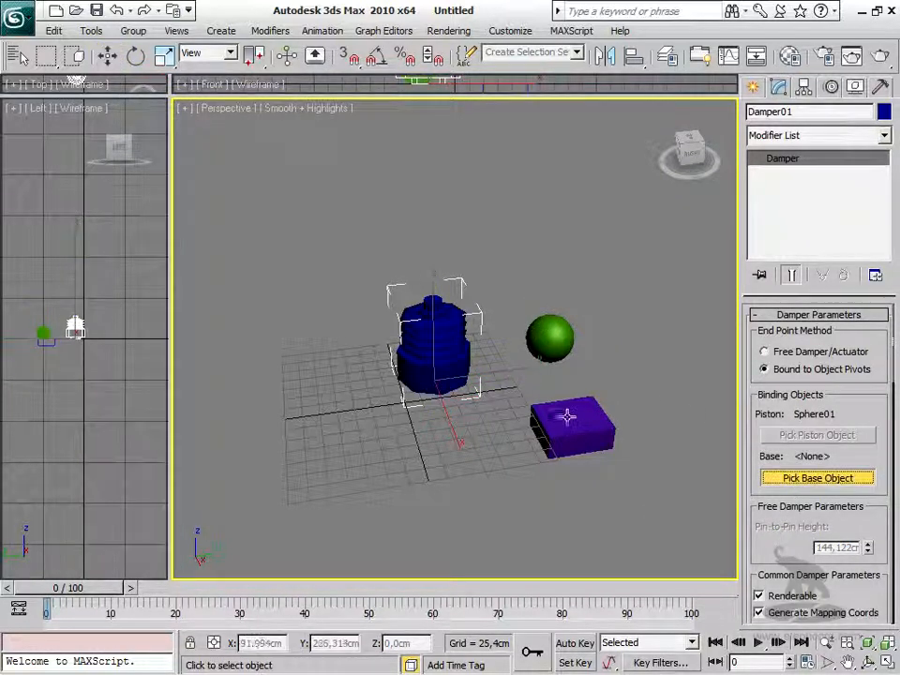
Raise the green sphere above the box and move the box beneath it to about Y 256 cm, Z -52 cm, standing the damper upright
alt+middle_drag(647, 441, 573, 381)
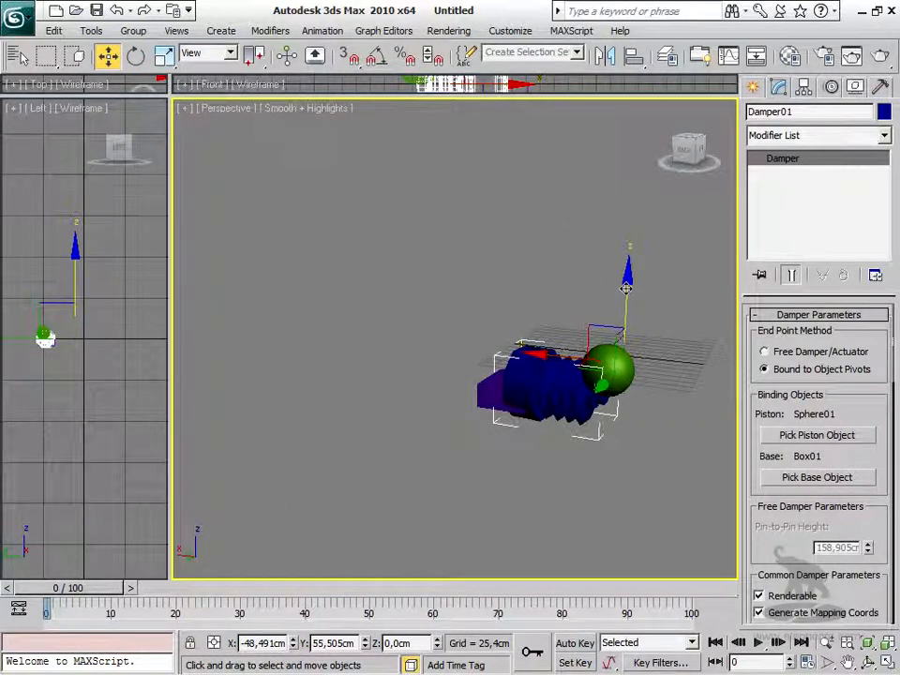
click(611, 358)
drag(585, 358, 489, 215)
alt+middle_drag(530, 363, 731, 348)
drag(501, 409, 524, 437)
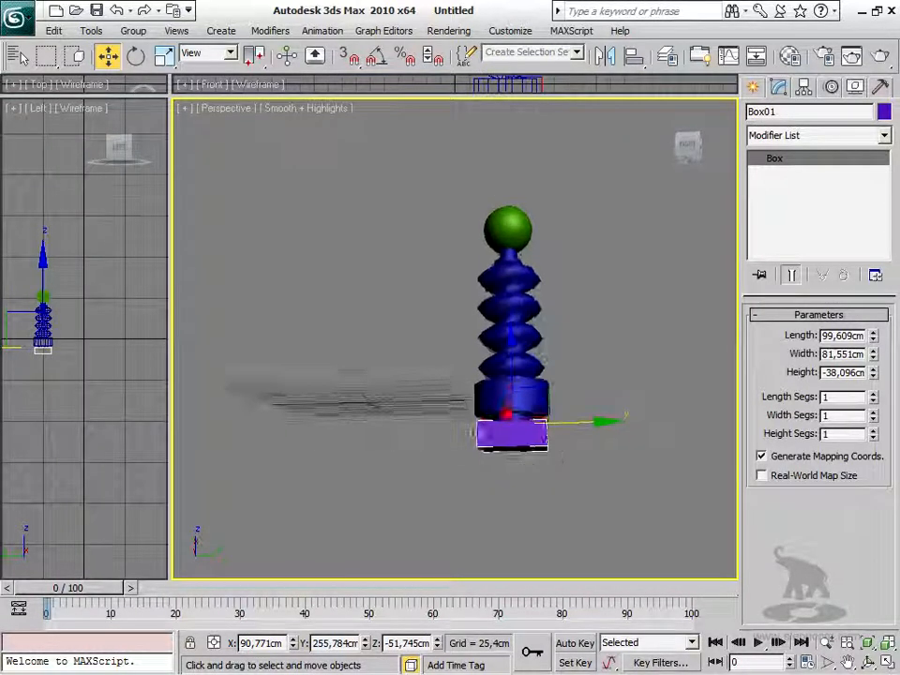
Move the sphere up and down to test the bound damper, leaving it at about Z 191 cm, and clear the selection
click(515, 192)
drag(514, 178, 513, 148)
middle_drag(520, 297, 540, 339)
scroll(541, 340, down, 3)
drag(511, 231, 488, 268)
alt+middle_drag(488, 268, 473, 420)
click(463, 482)
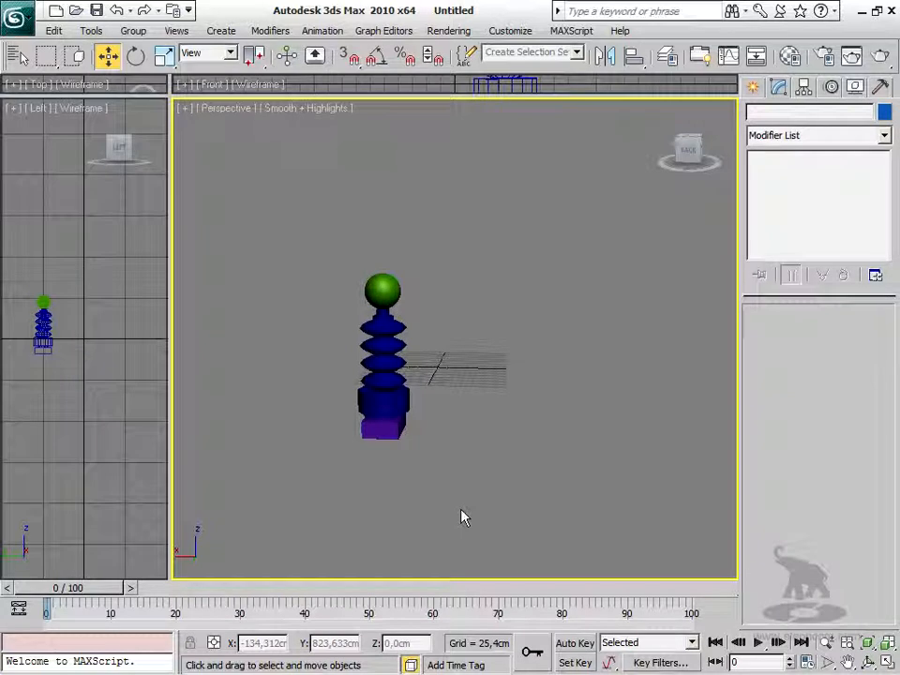
Convert the bound damper to an Editable Poly
click(405, 343)
right_click(398, 329)
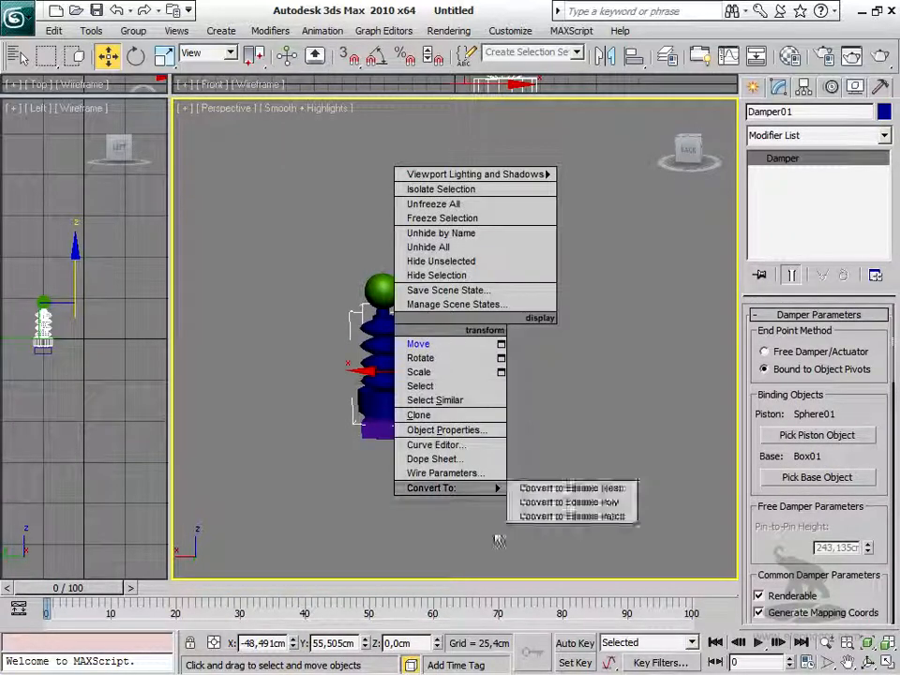
mouse_move(487, 490)
click(544, 503)
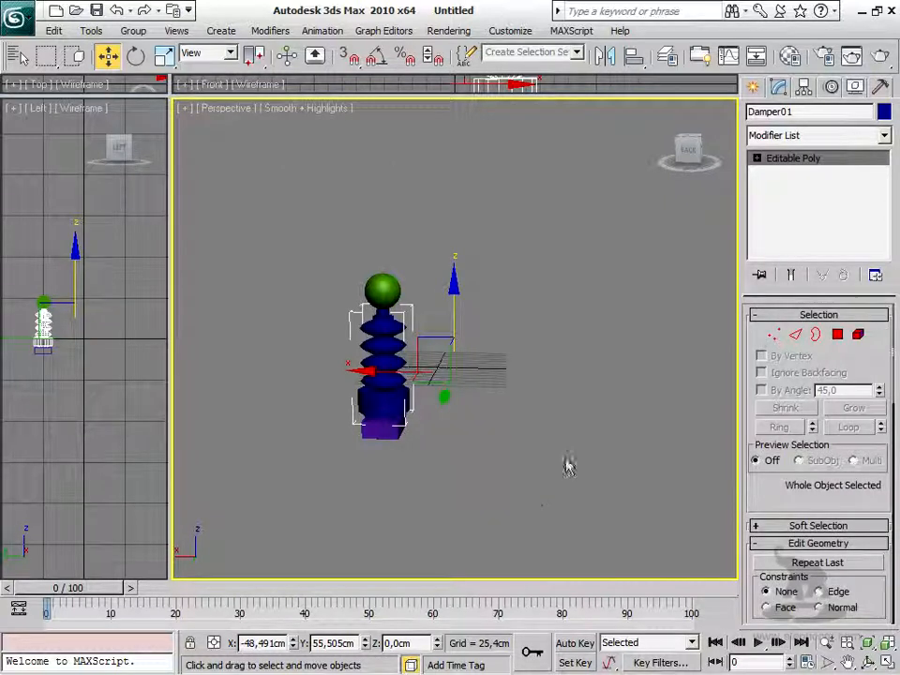
Move the sphere slightly to test the converted damper, and undo the Editable Poly conversion
click(382, 281)
mouse_move(381, 282)
mouse_down()
mouse_move(384, 206)
mouse_move(388, 284)
mouse_up()
click(394, 326)
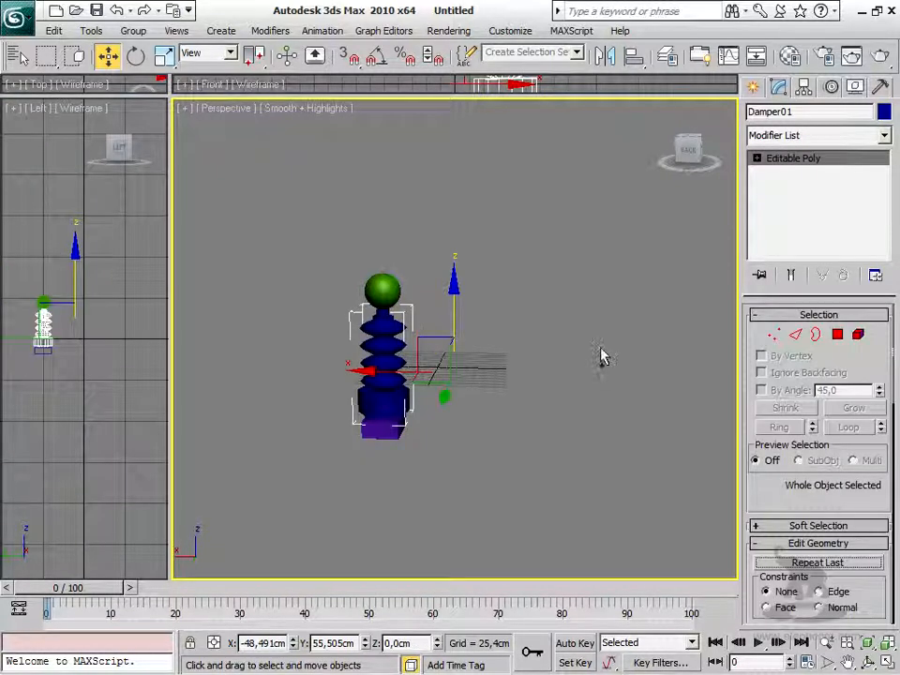
key(ctrl+z)
Move the green sphere vertically to about Z 199 cm to test the bound damper again
click(382, 286)
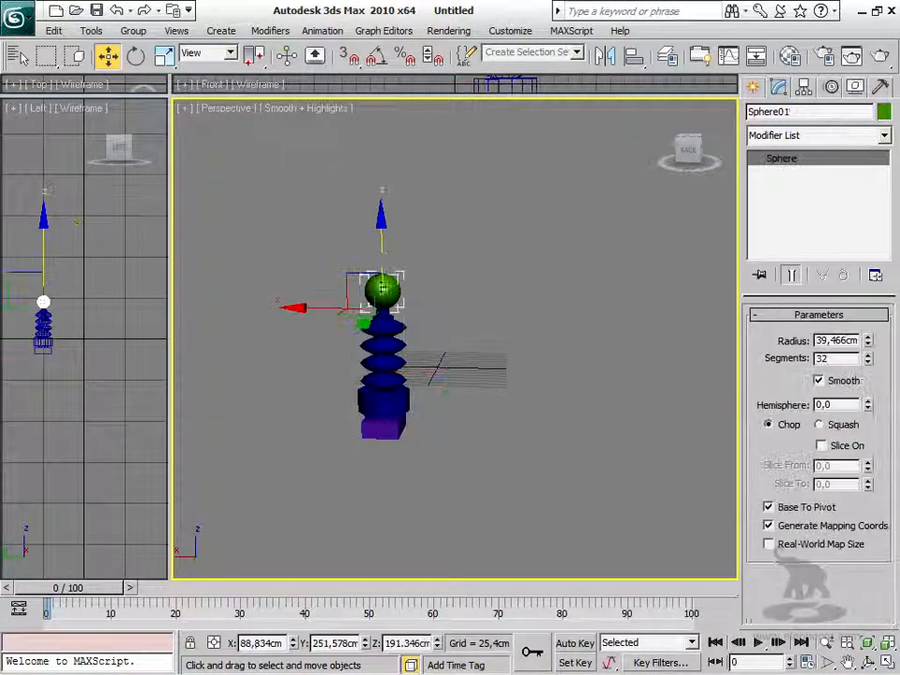
mouse_move(382, 286)
mouse_down()
mouse_move(357, 281)
mouse_move(379, 195)
mouse_move(382, 286)
mouse_up()
alt+middle_drag(388, 432, 415, 466)
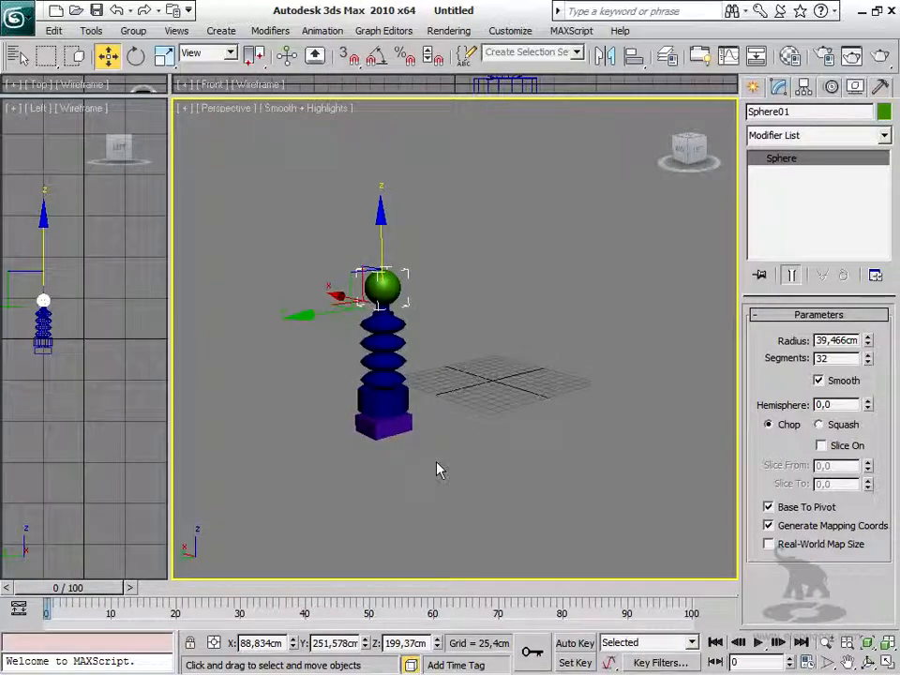